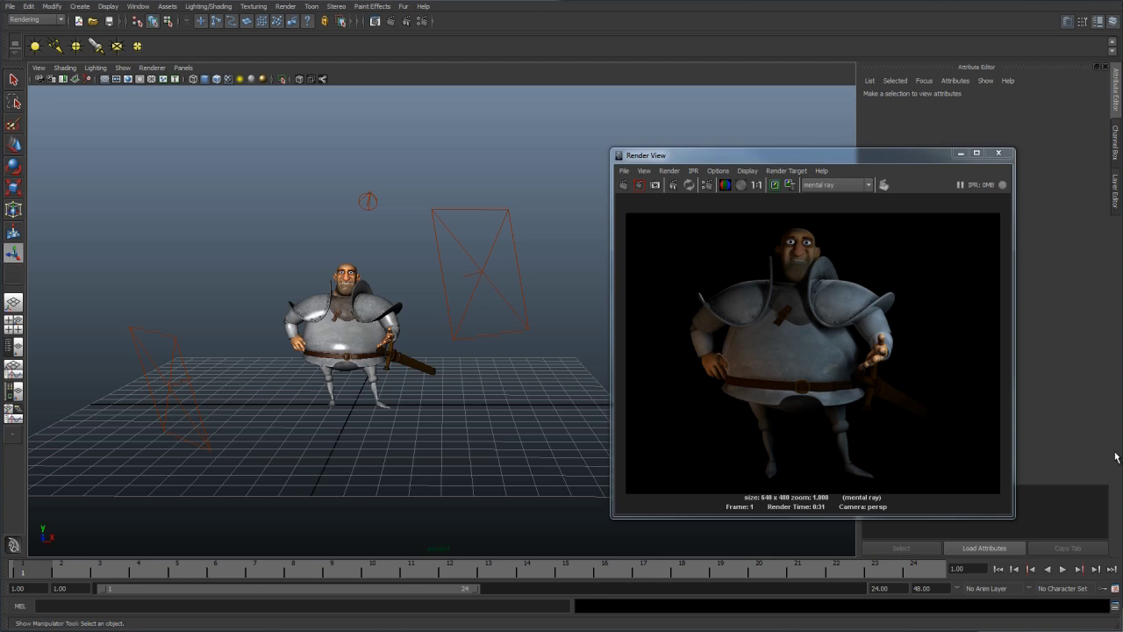
# Select the key, fill and rim lights one after another to identify each light around the knight.
pyautogui.click(804, 160)
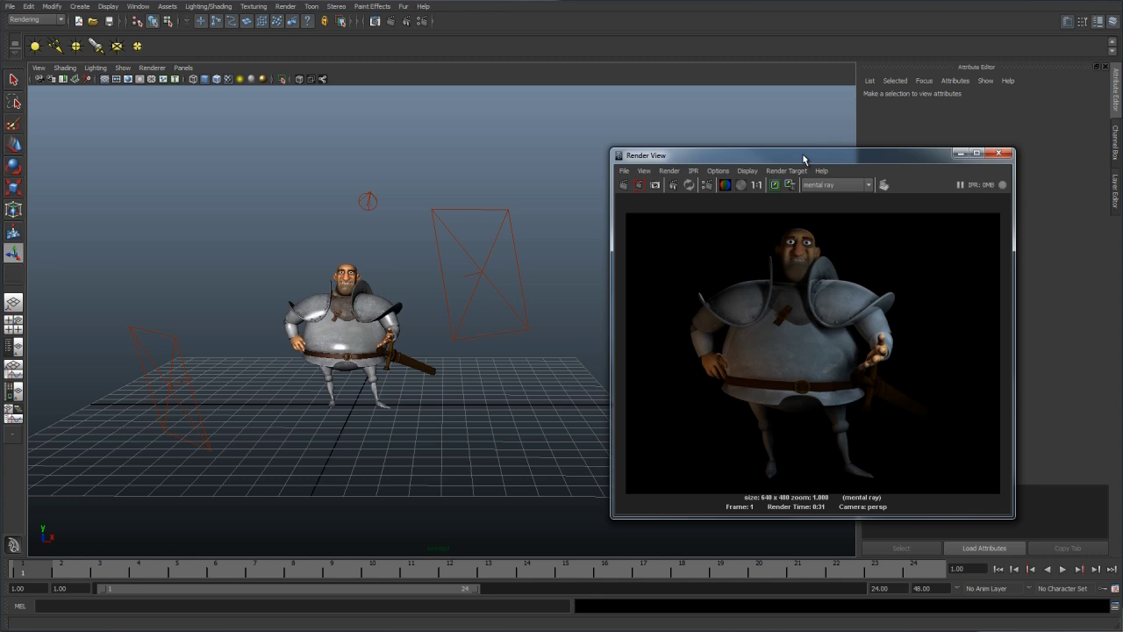
pyautogui.click(496, 226)
pyautogui.click(495, 226)
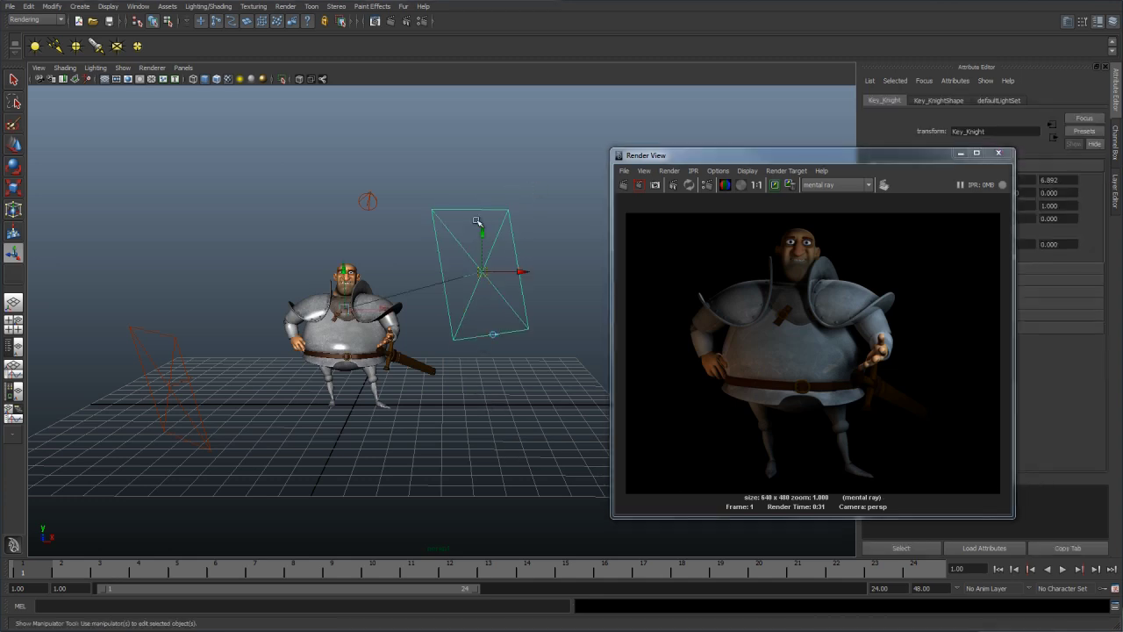
pyautogui.click(538, 174)
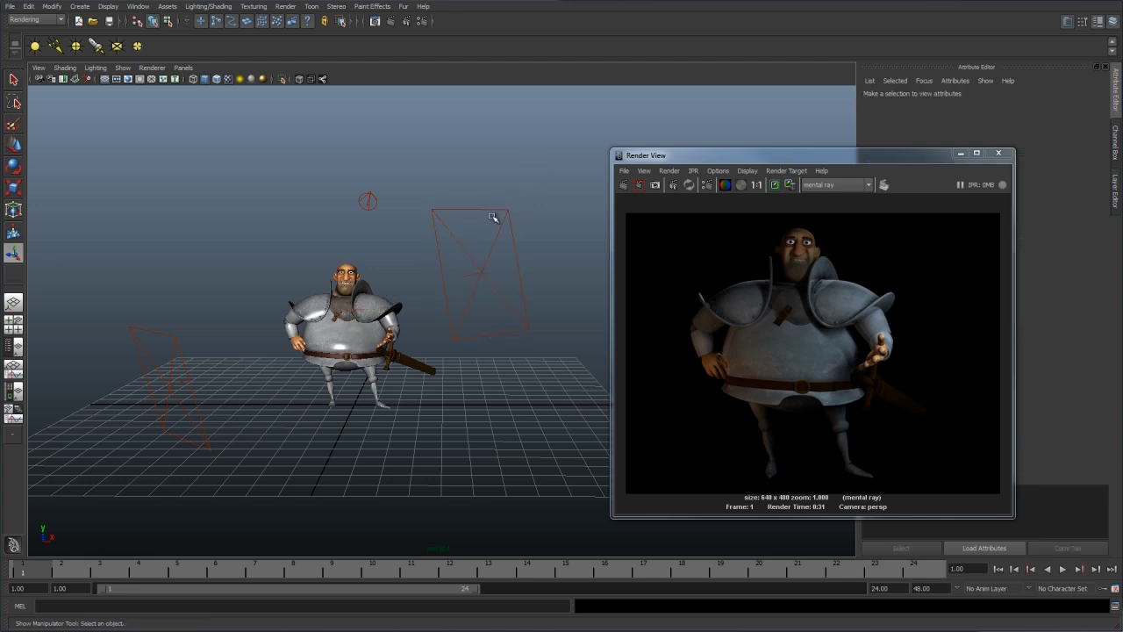
pyautogui.click(132, 394)
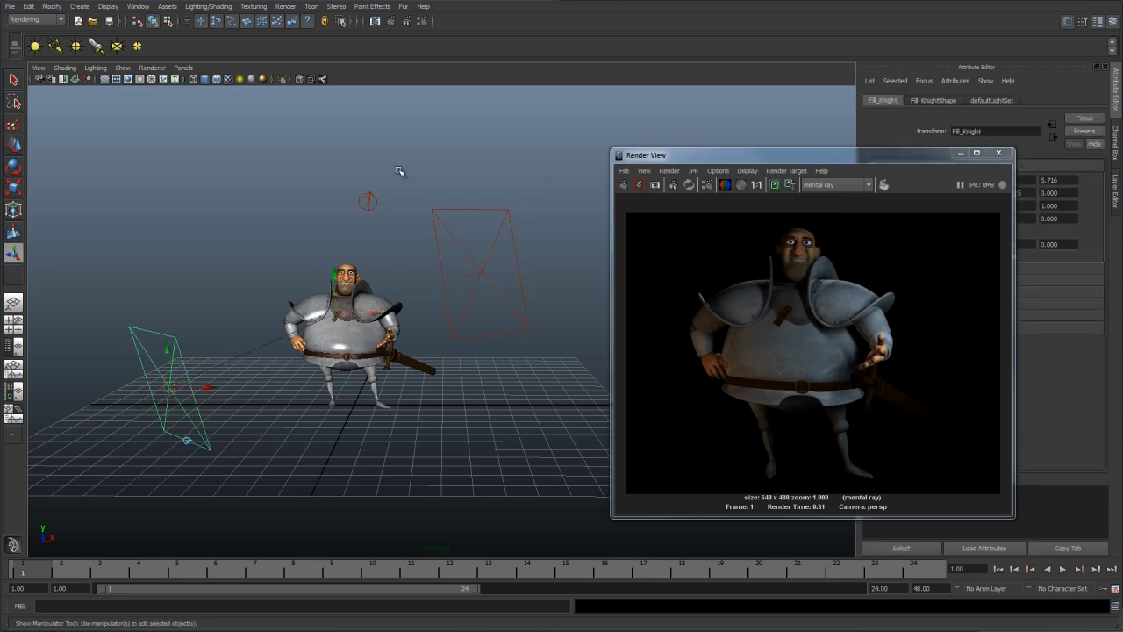
pyautogui.moveTo(387, 182); pyautogui.dragTo(333, 232)
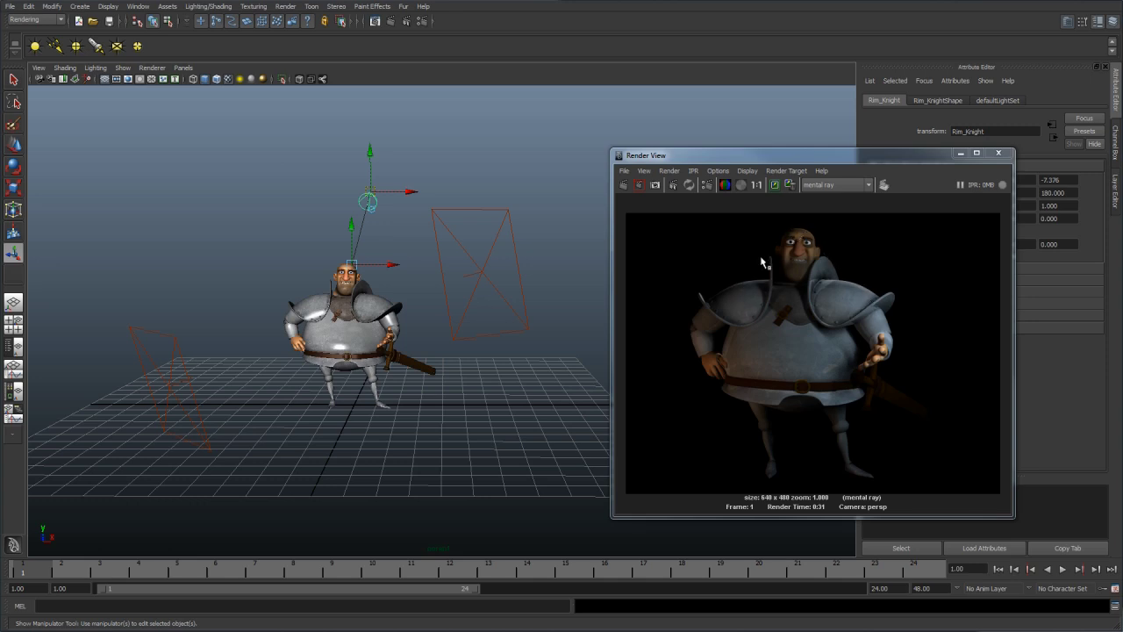
# Hide the rim light and the fill light, leaving only the key light in the scene.
pyautogui.click(416, 156)
pyautogui.click(361, 204)
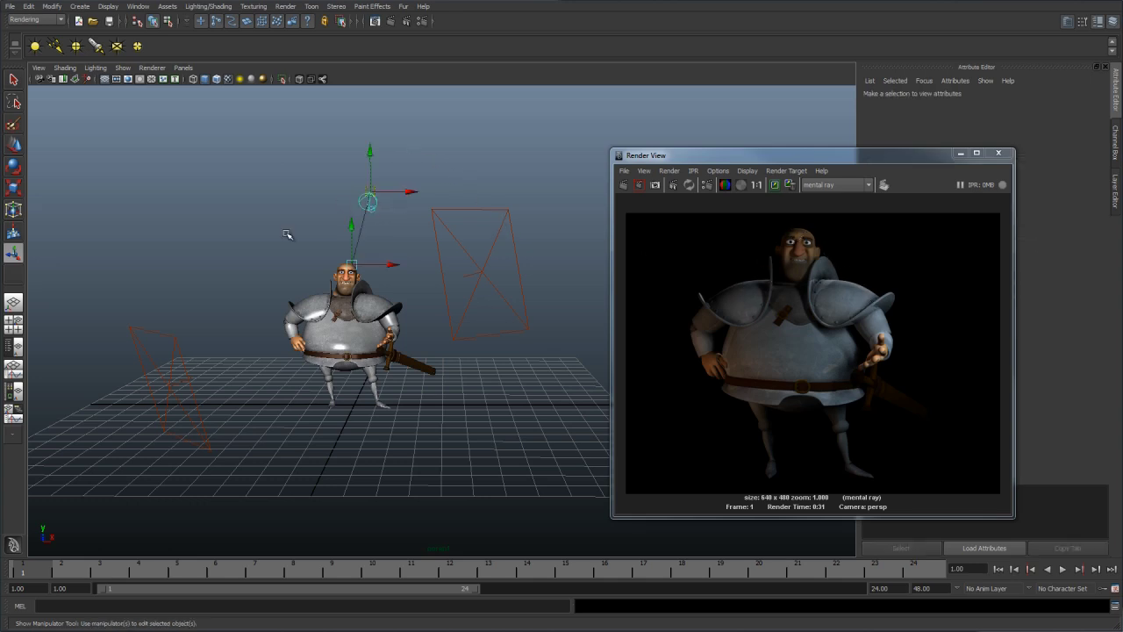
pyautogui.click(109, 450)
pyautogui.press('Delete')
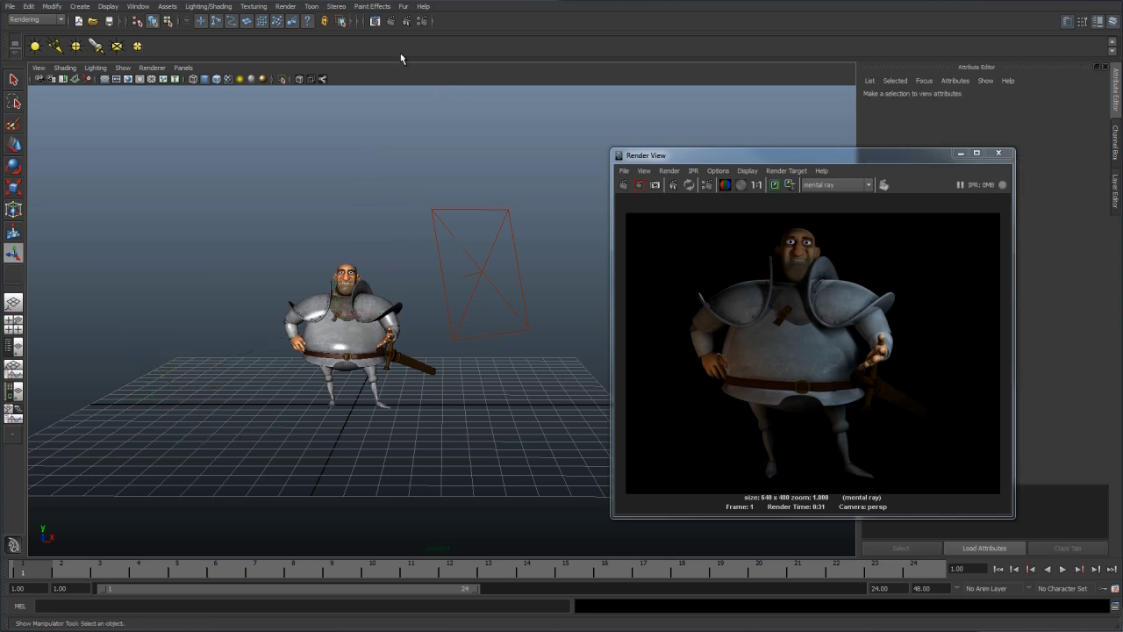
# Keep the current render image and render the frame with only the key light active.
pyautogui.click(399, 26)
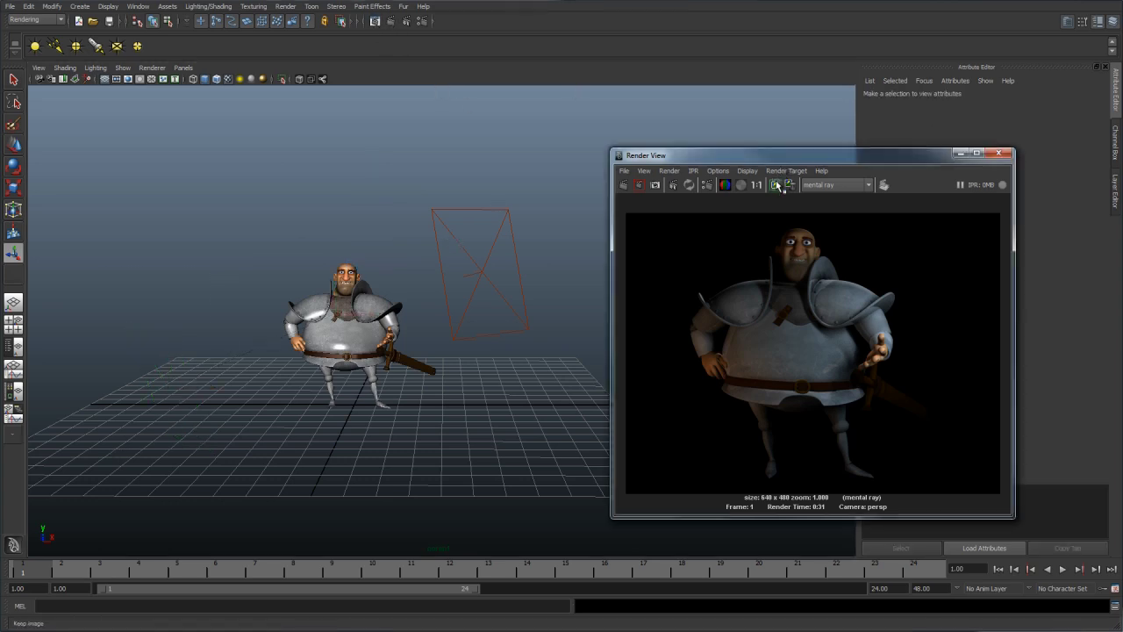
pyautogui.click(389, 22)
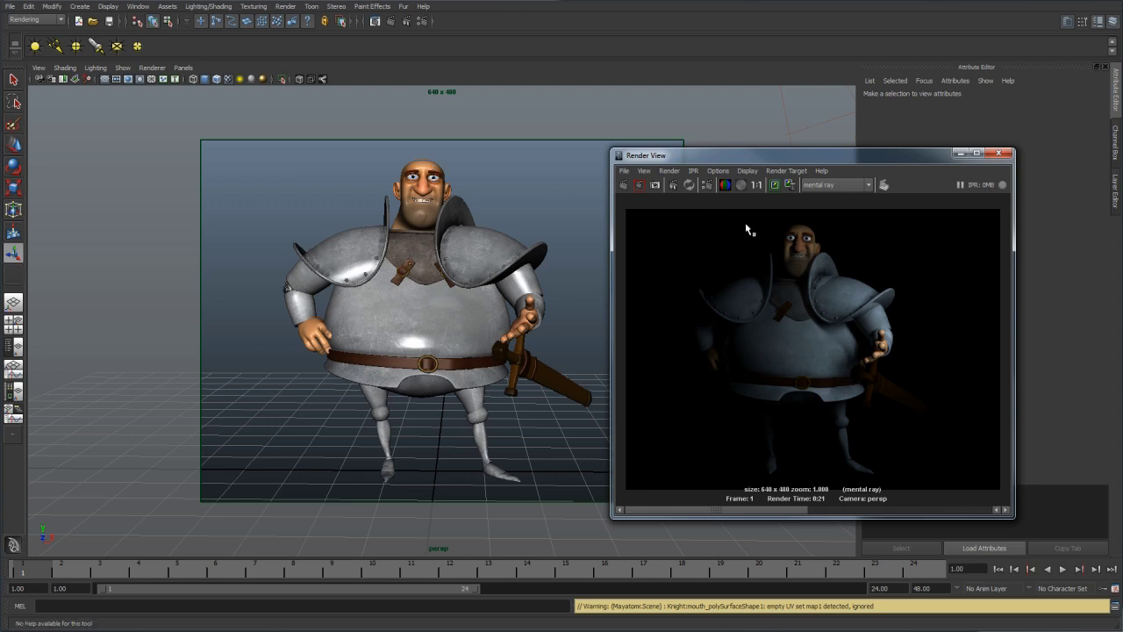
pyautogui.moveTo(785, 160); pyautogui.dragTo(783, 133)
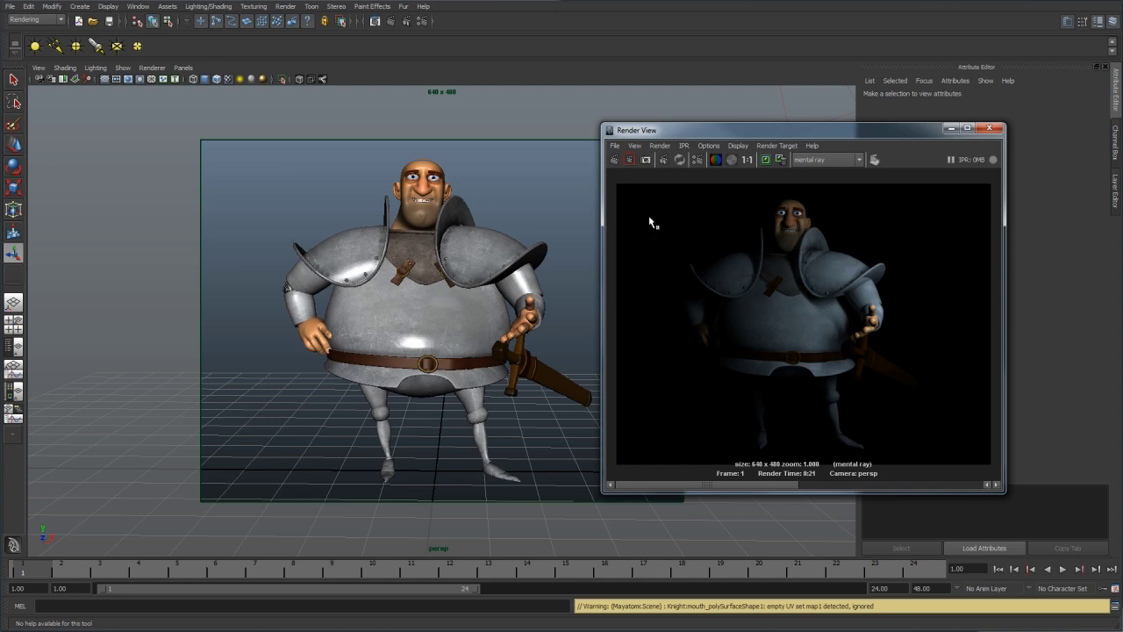
# Look through the persp1 camera and try moving the key light directly in front of the knight.
pyautogui.click(182, 68)
pyautogui.moveTo(220, 79)
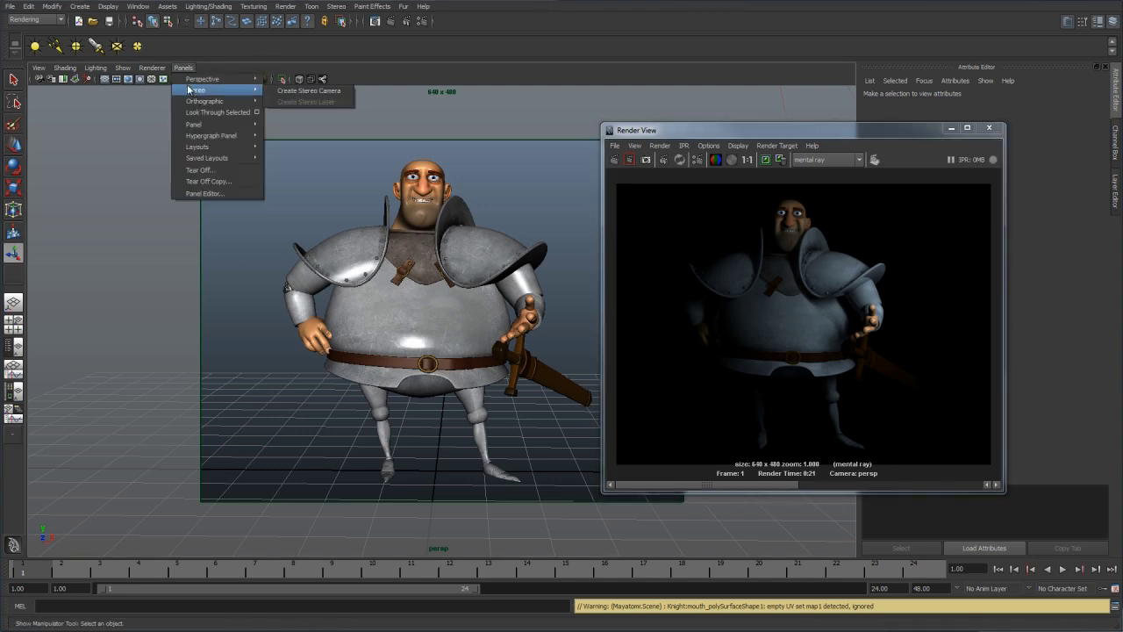
pyautogui.click(290, 91)
pyautogui.keyDown('alt'); pyautogui.moveTo(436, 249); pyautogui.dragTo(448, 314); pyautogui.keyUp('alt')
pyautogui.keyDown('alt'); pyautogui.moveTo(433, 343); pyautogui.dragTo(449, 252, button='middle'); pyautogui.keyUp('alt')
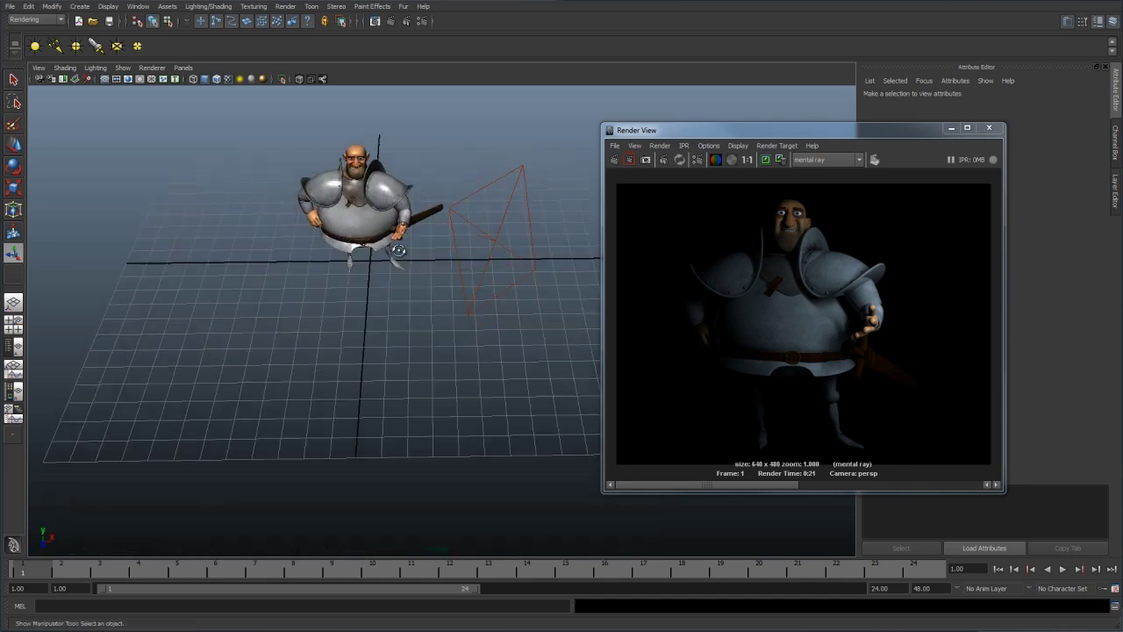
pyautogui.keyDown('alt'); pyautogui.moveTo(449, 252); pyautogui.dragTo(444, 226); pyautogui.keyUp('alt')
pyautogui.keyDown('alt'); pyautogui.moveTo(442, 284); pyautogui.dragTo(449, 243, button='middle'); pyautogui.keyUp('alt')
pyautogui.click(511, 268)
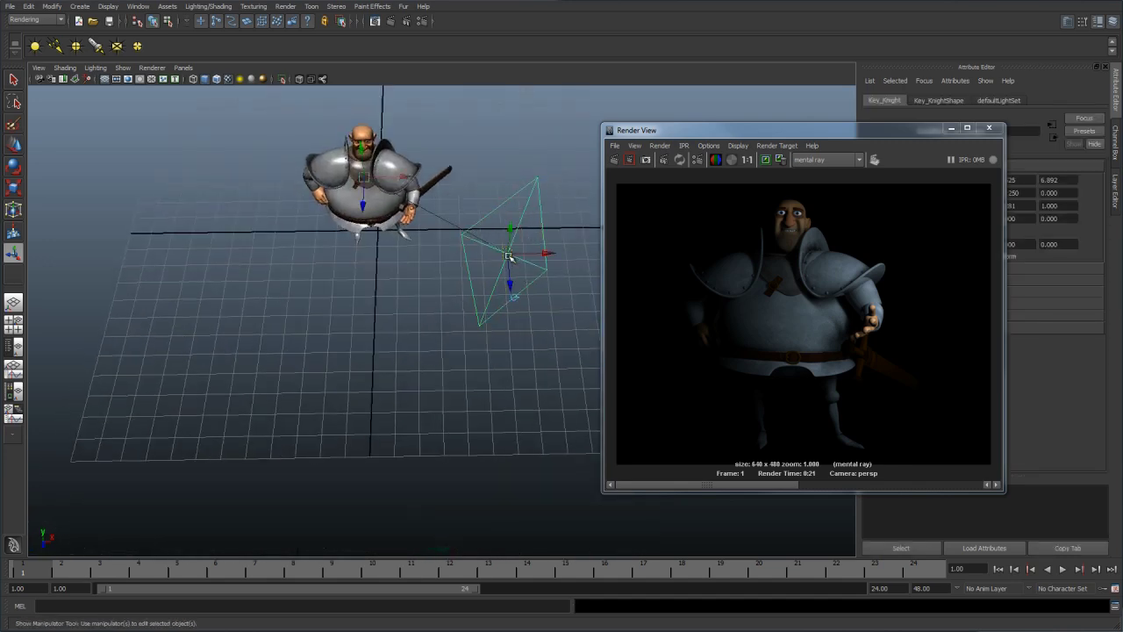
pyautogui.moveTo(503, 269); pyautogui.dragTo(360, 339)
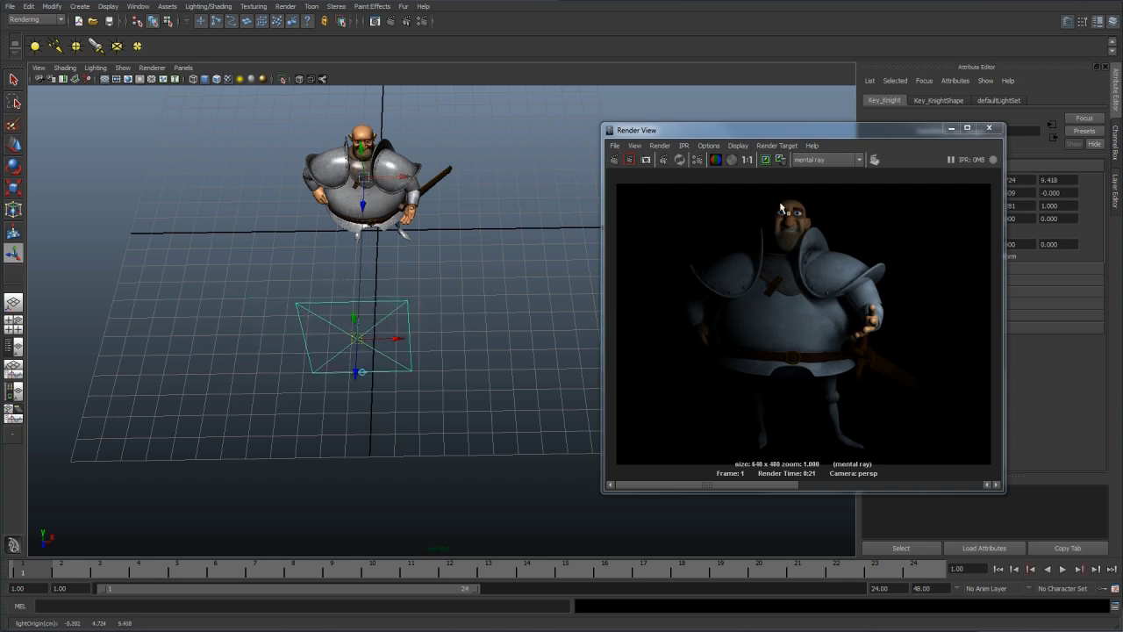
# Try the key light farther around to the knight's side, and undo the key light moves.
pyautogui.keyDown('alt'); pyautogui.moveTo(520, 240); pyautogui.dragTo(526, 294); pyautogui.keyUp('alt')
pyautogui.hotkey('ctrl', 'z')
pyautogui.keyDown('alt'); pyautogui.moveTo(515, 329); pyautogui.dragTo(467, 272, button='middle'); pyautogui.keyUp('alt')
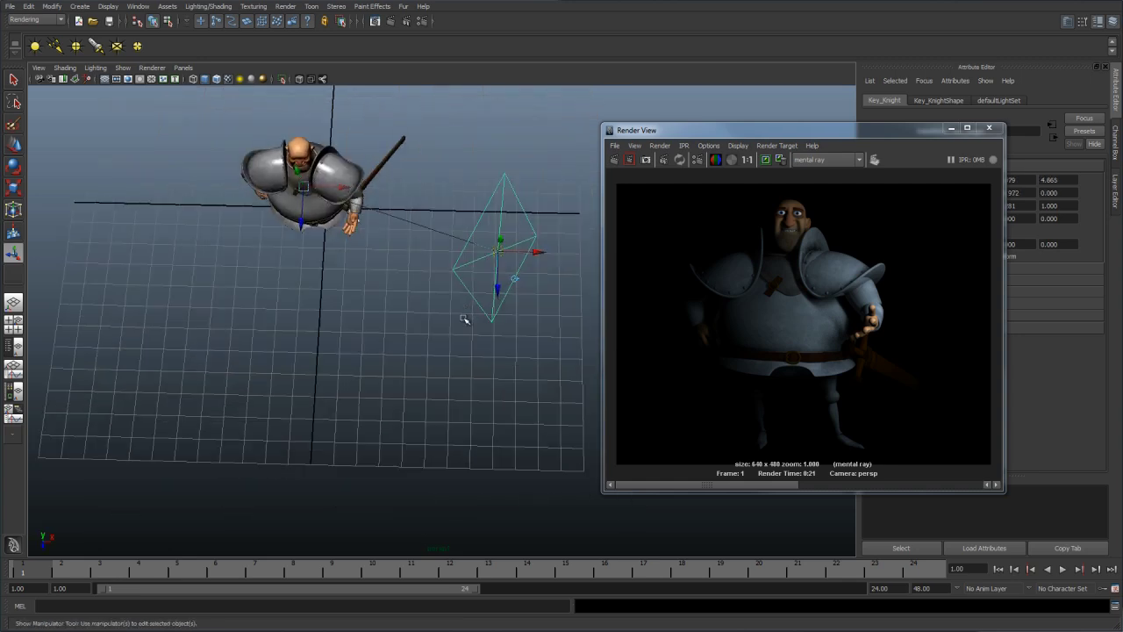
pyautogui.moveTo(464, 320); pyautogui.dragTo(475, 303, button='middle')
pyautogui.hotkey('ctrl', 'z')
pyautogui.hotkey('ctrl', 'z')
pyautogui.hotkey('ctrl', 'z')
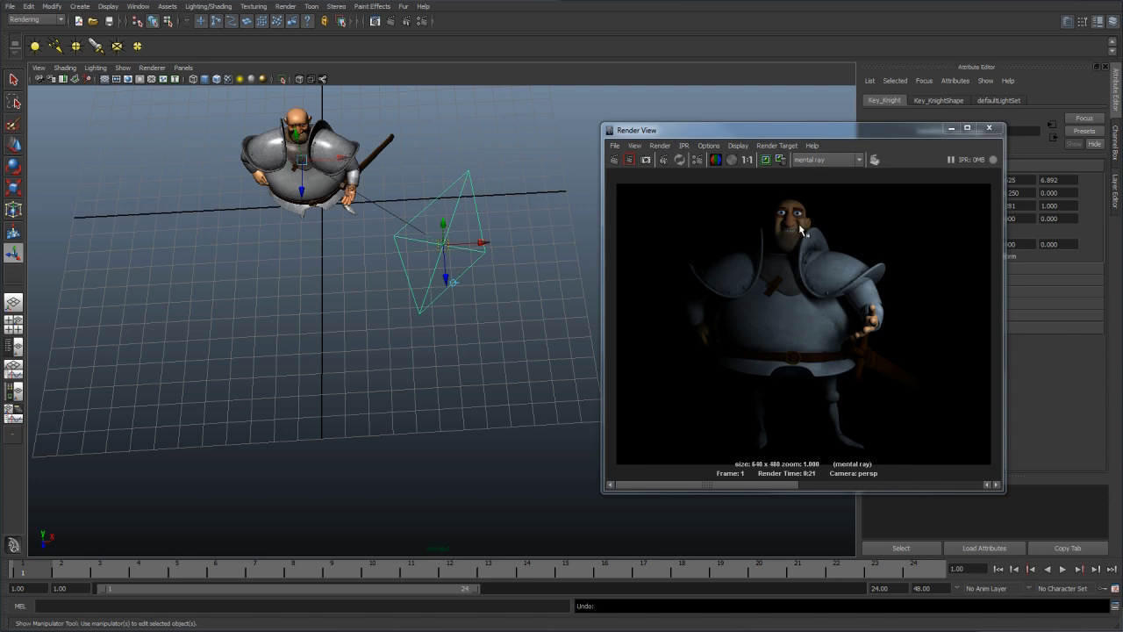
# Switch to the layout with the Outliner beside the perspective view and unhide the Fill_Knight light.
pyautogui.keyDown('alt'); pyautogui.moveTo(444, 199); pyautogui.dragTo(416, 263); pyautogui.keyUp('alt')
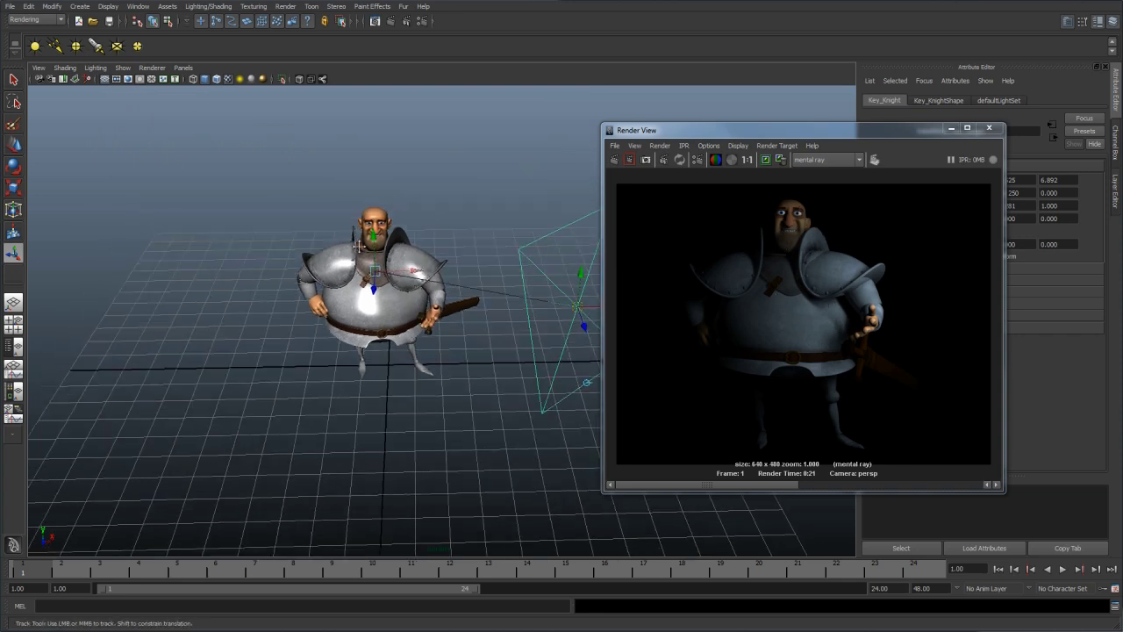
pyautogui.keyDown('alt'); pyautogui.moveTo(351, 250); pyautogui.dragTo(375, 236); pyautogui.keyUp('alt')
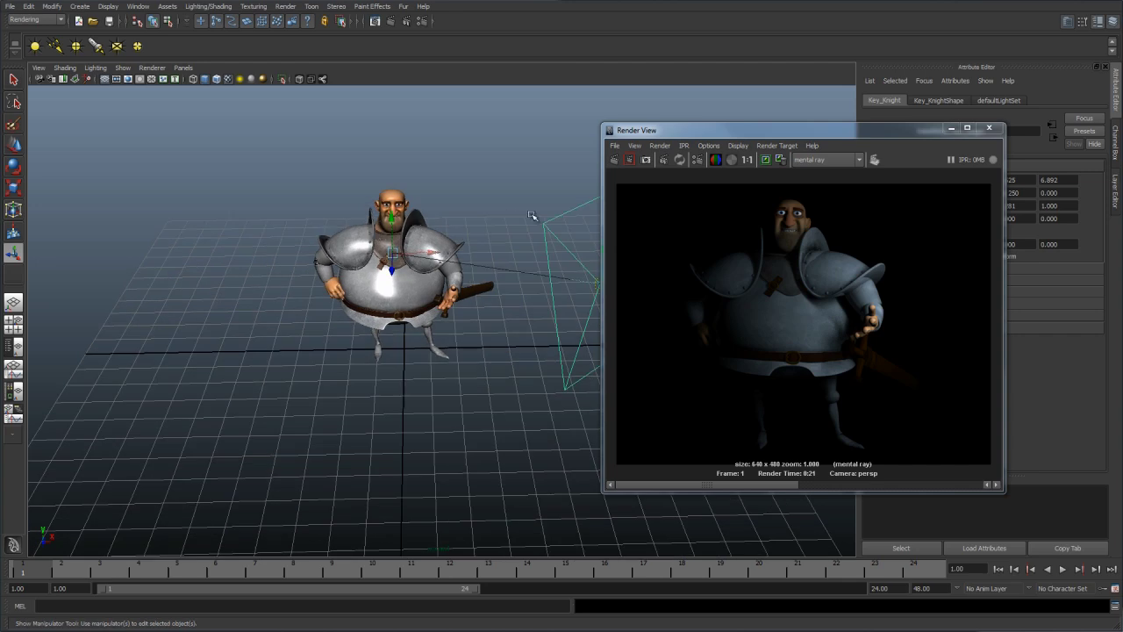
pyautogui.click(14, 345)
pyautogui.click(99, 176)
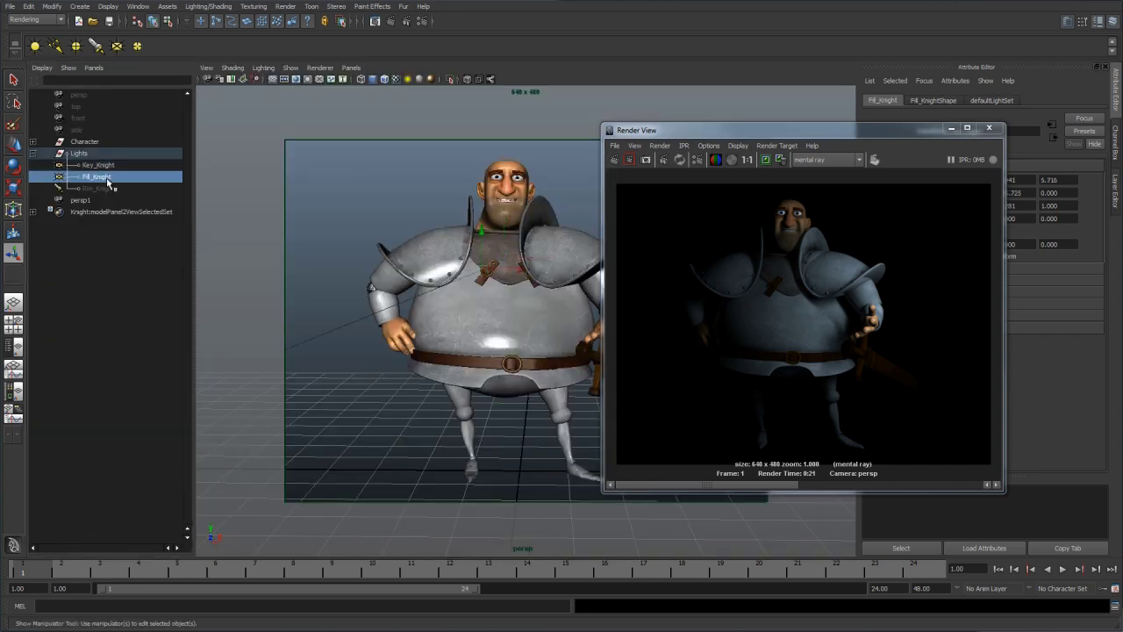
pyautogui.hotkey('shift', 'h')
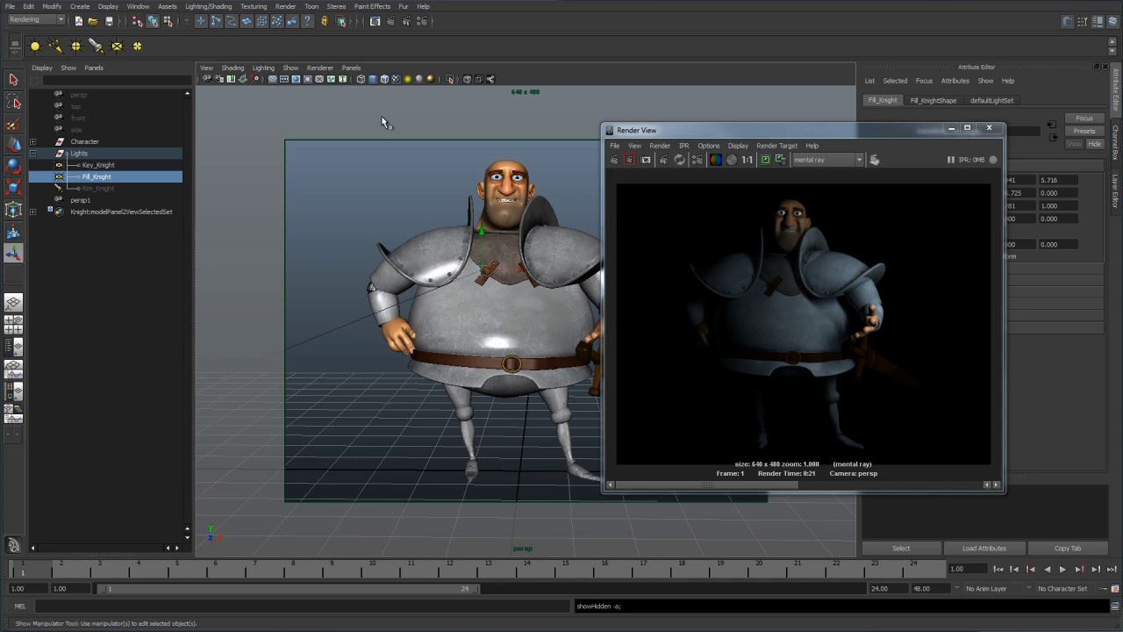
# Render the frame with the key and fill lights and compare it with the kept key-only image.
pyautogui.click(800, 131)
pyautogui.click(766, 159)
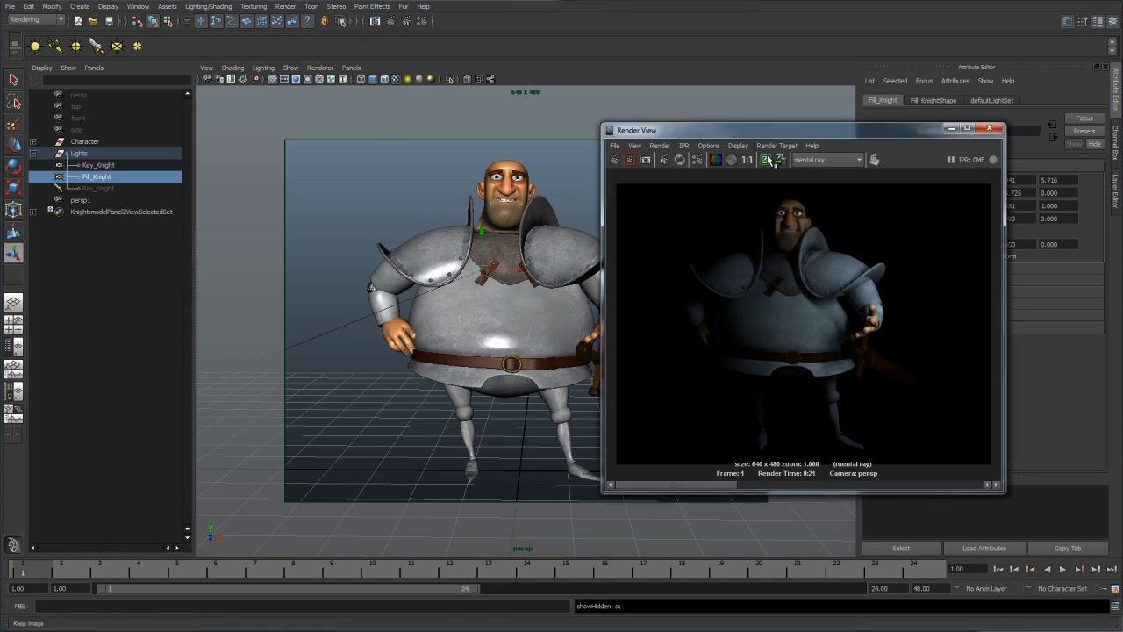
pyautogui.click(505, 74)
pyautogui.click(391, 20)
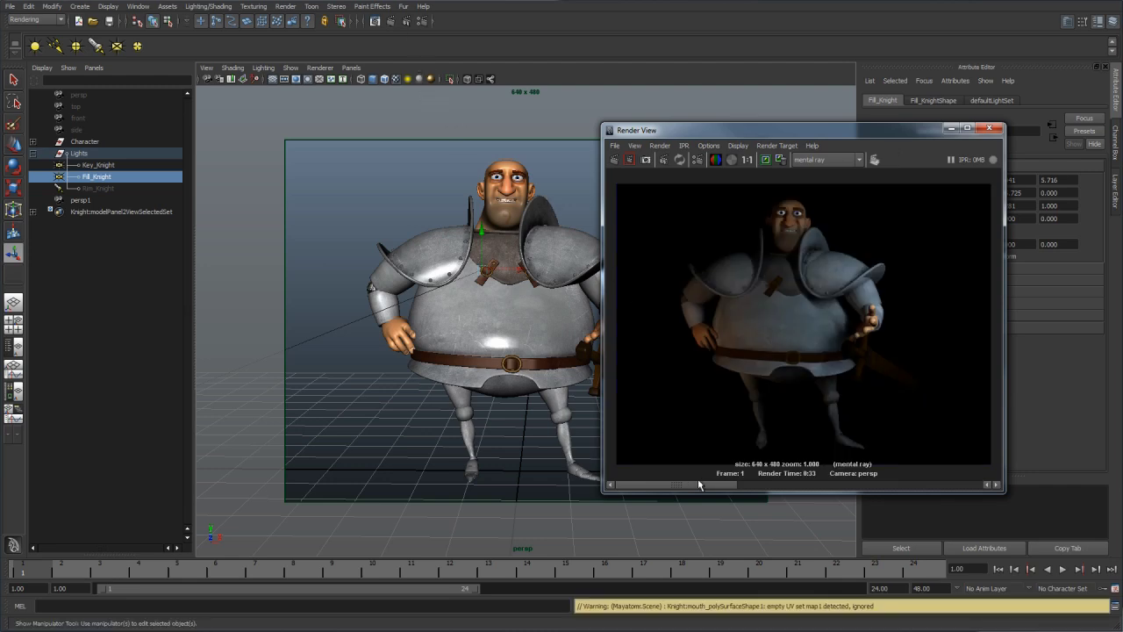
pyautogui.moveTo(706, 484); pyautogui.dragTo(775, 482)
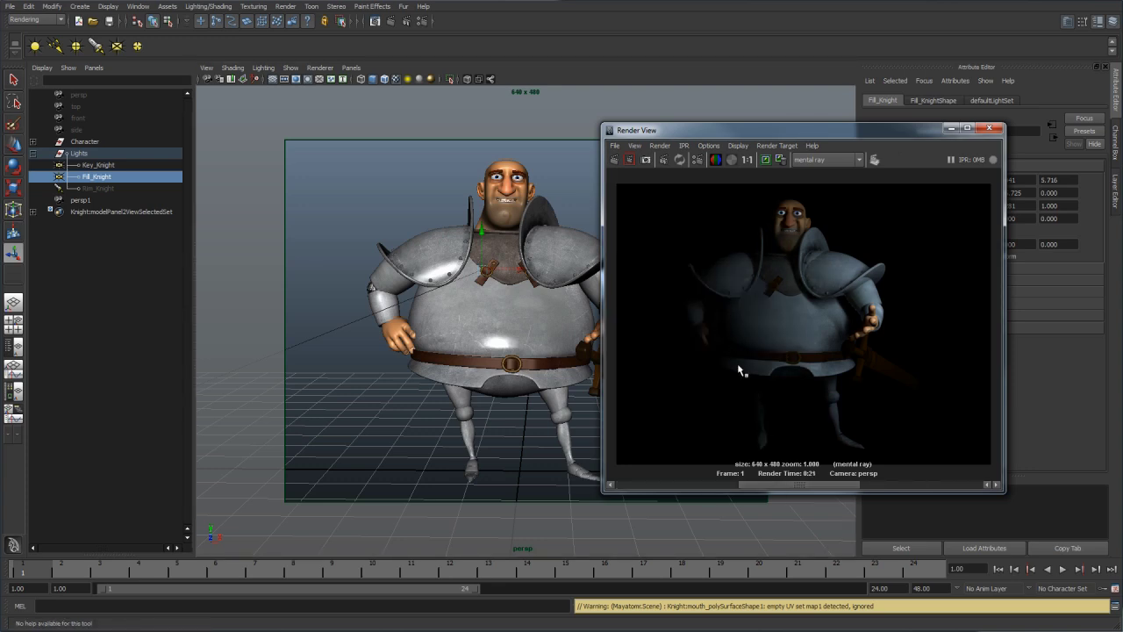
pyautogui.moveTo(766, 488); pyautogui.dragTo(681, 484)
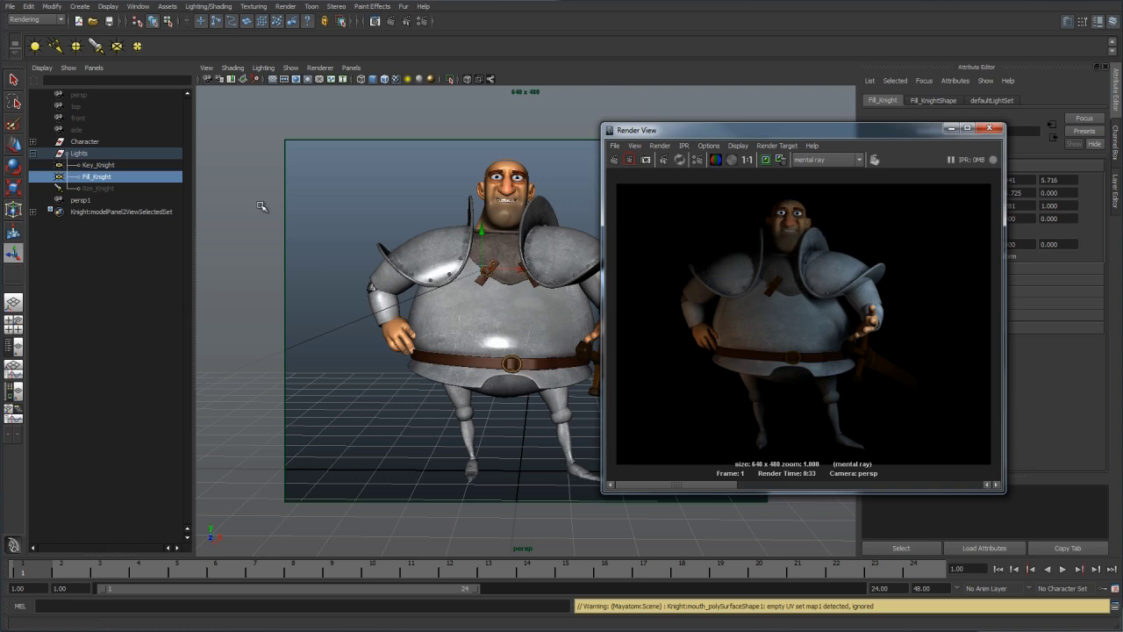
# Unhide the Rim_Knight light and render the frame with all three lights, keeping the previous image.
pyautogui.click(118, 189)
pyautogui.hotkey('shift', 'h')
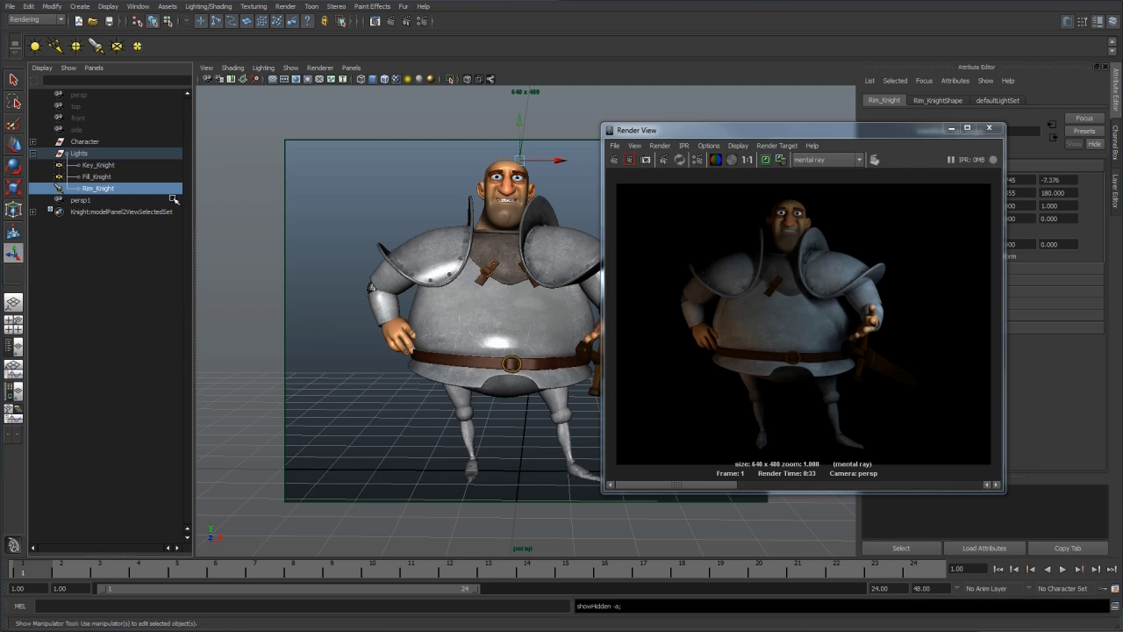
pyautogui.click(766, 160)
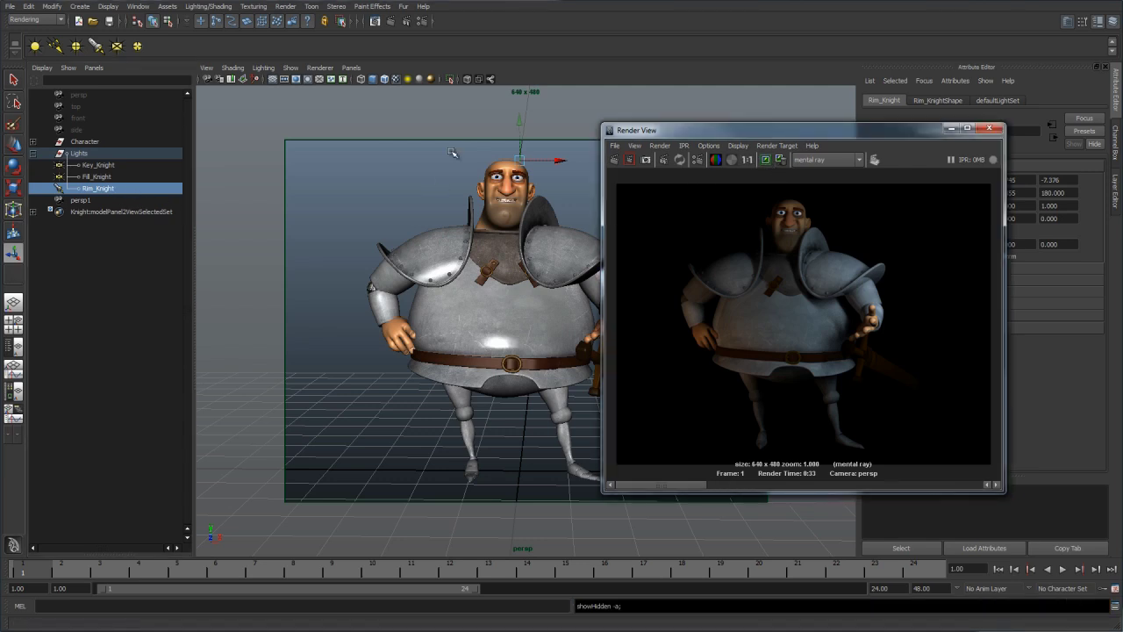
pyautogui.click(375, 21)
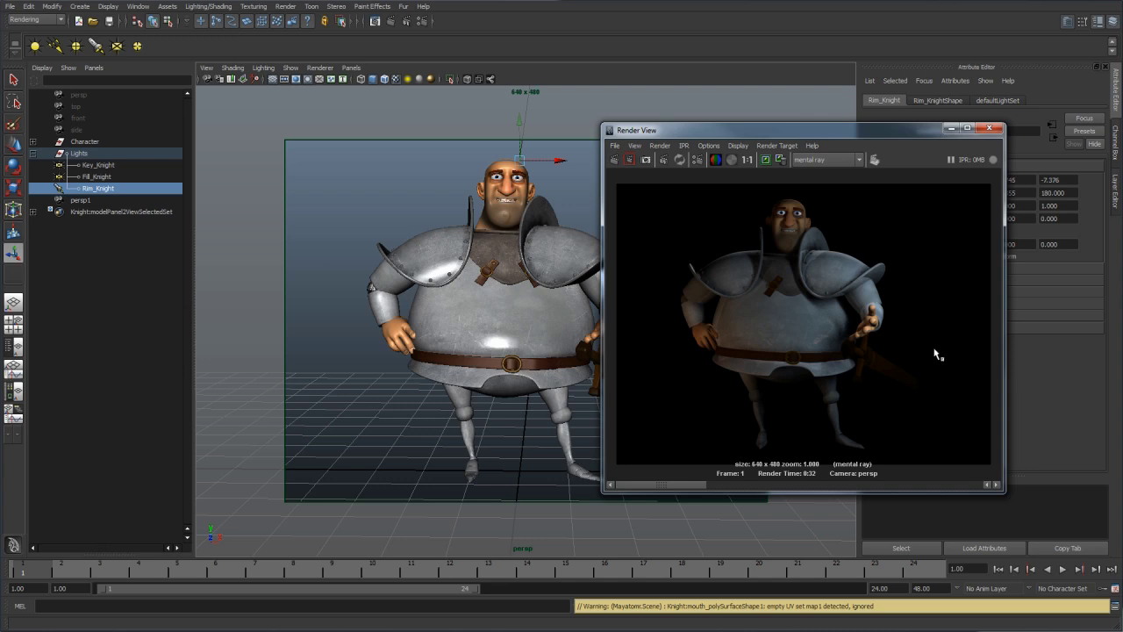
pyautogui.moveTo(833, 131); pyautogui.dragTo(849, 113)
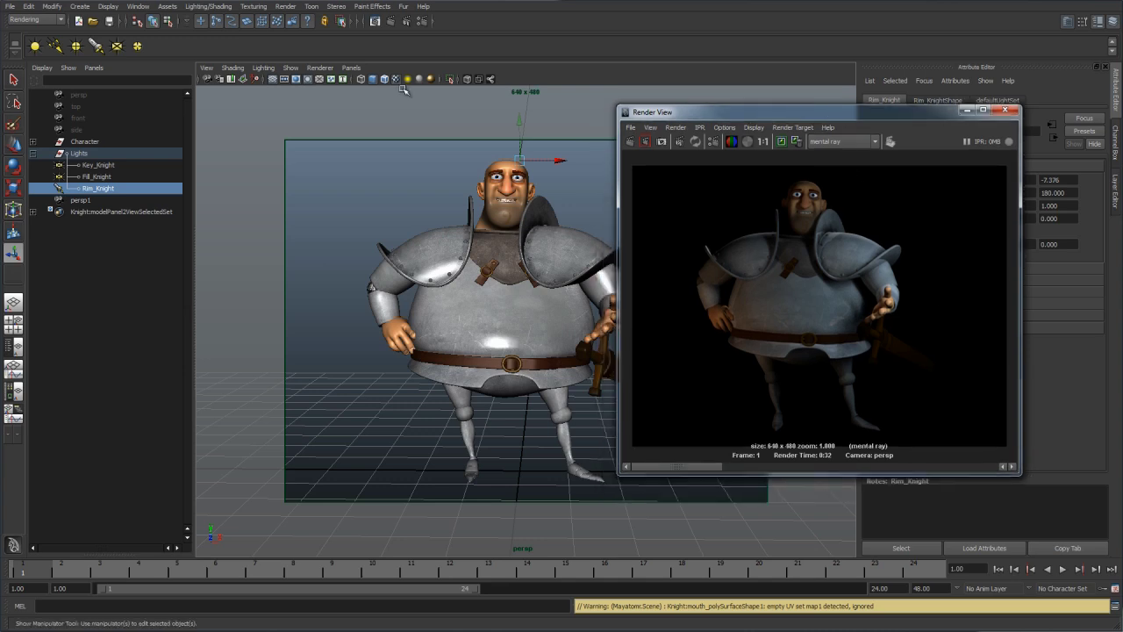
# Switch the viewport to the persp1 camera and minimize the render window.
pyautogui.click(351, 67)
pyautogui.moveTo(357, 80)
pyautogui.click(465, 80)
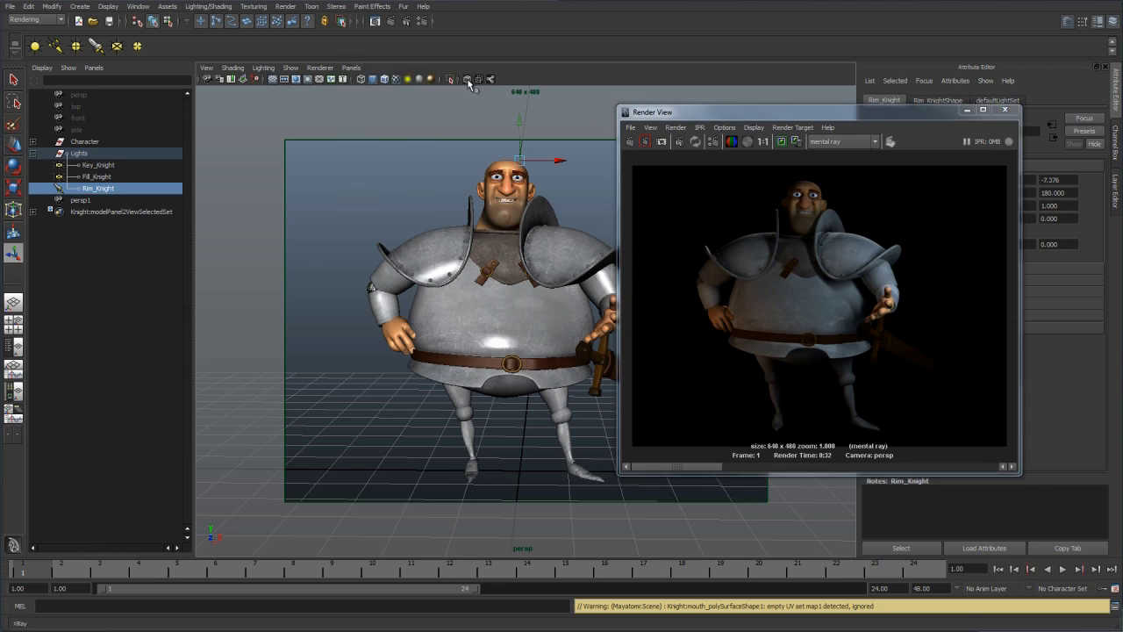
pyautogui.click(351, 67)
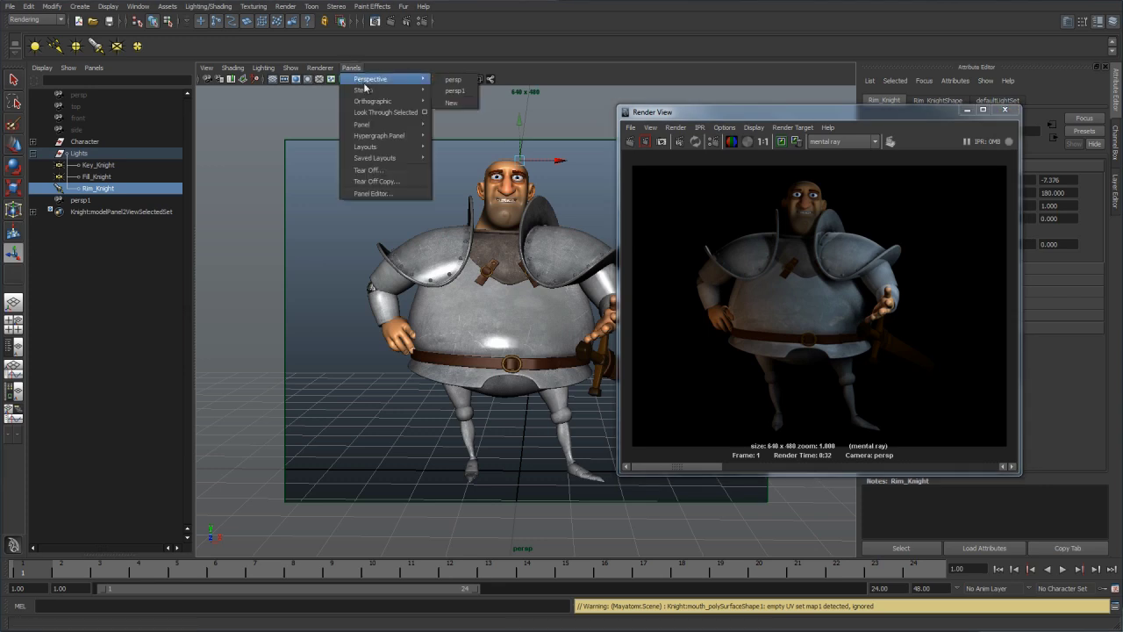
pyautogui.click(460, 90)
pyautogui.click(967, 110)
# Select the Key_Knight light and examine its placement relative to the knight and other lights from several angles.
pyautogui.keyDown('alt'); pyautogui.moveTo(660, 332); pyautogui.dragTo(536, 279, button='right'); pyautogui.keyUp('alt')
pyautogui.keyDown('alt'); pyautogui.moveTo(535, 279); pyautogui.dragTo(590, 288); pyautogui.keyUp('alt')
pyautogui.click(622, 302)
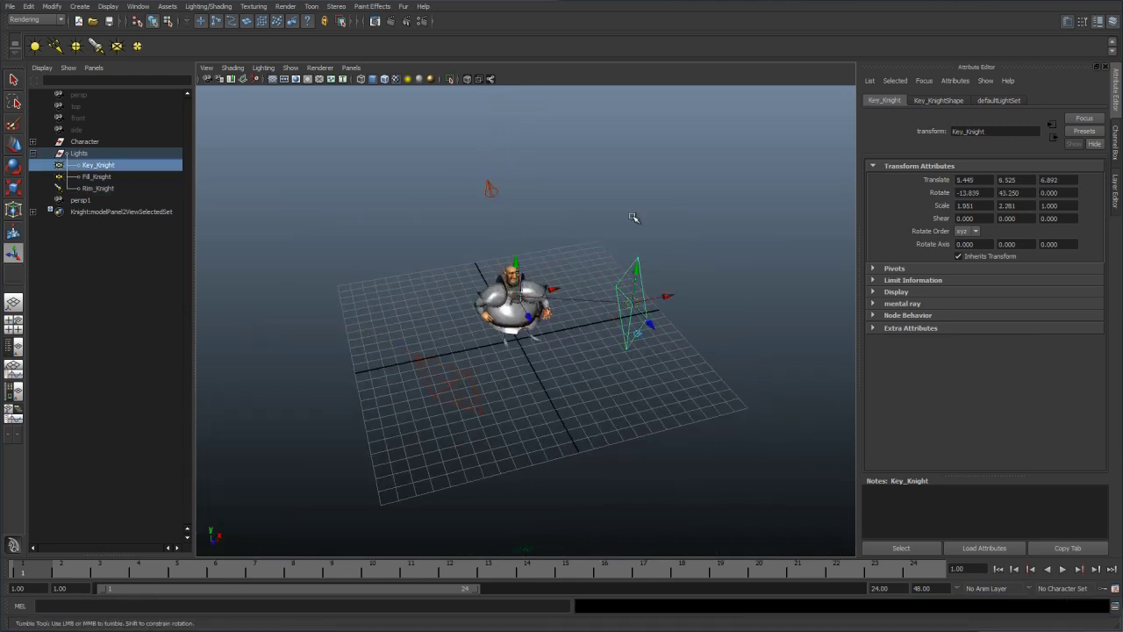
pyautogui.keyDown('alt'); pyautogui.moveTo(634, 216); pyautogui.dragTo(634, 205); pyautogui.keyUp('alt')
pyautogui.keyDown('alt'); pyautogui.moveTo(635, 230); pyautogui.dragTo(669, 258, button='right'); pyautogui.keyUp('alt')
pyautogui.keyDown('alt'); pyautogui.moveTo(657, 257); pyautogui.dragTo(592, 267); pyautogui.keyUp('alt')
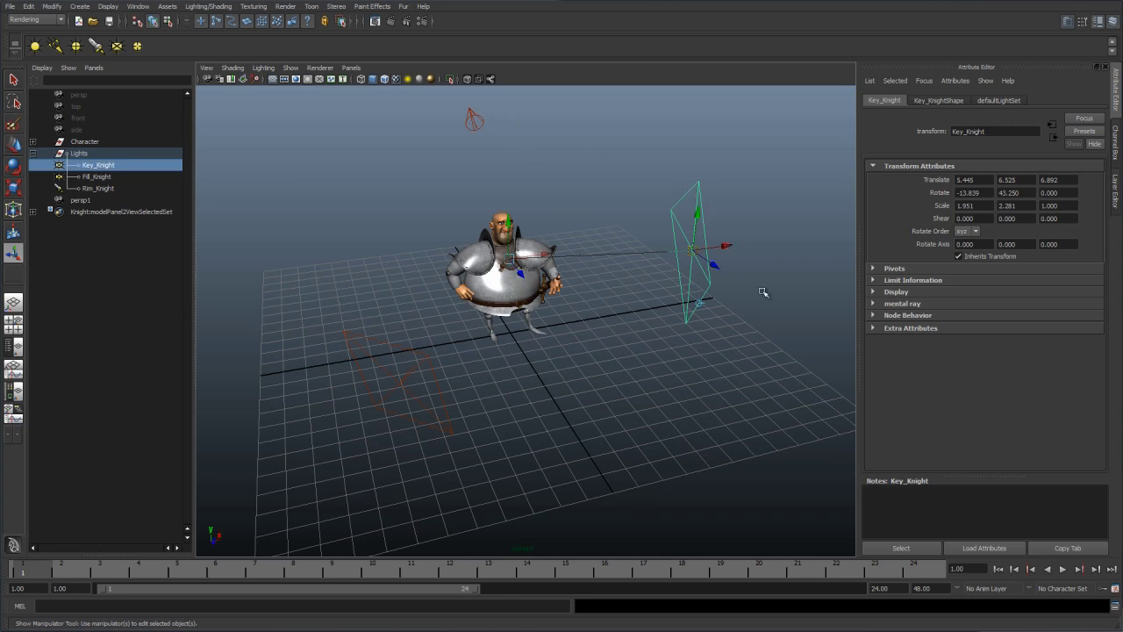
pyautogui.keyDown('alt'); pyautogui.moveTo(544, 349); pyautogui.dragTo(549, 301); pyautogui.keyUp('alt')
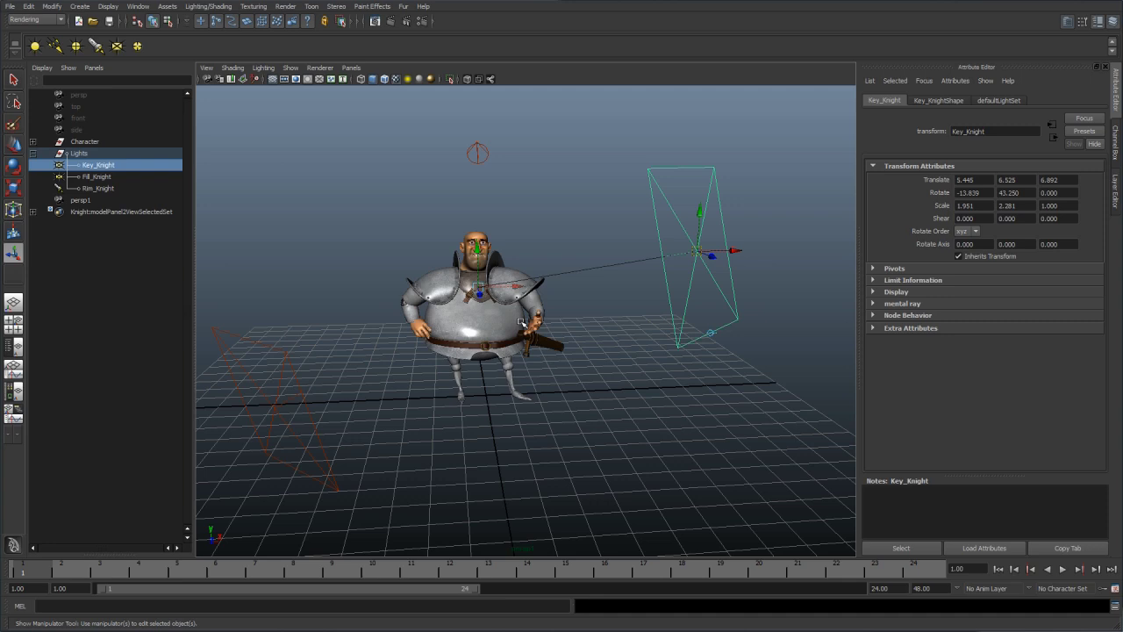
pyautogui.keyDown('alt'); pyautogui.moveTo(523, 323); pyautogui.dragTo(649, 286); pyautogui.keyUp('alt')
pyautogui.keyDown('alt'); pyautogui.moveTo(606, 337); pyautogui.dragTo(611, 307); pyautogui.keyUp('alt')
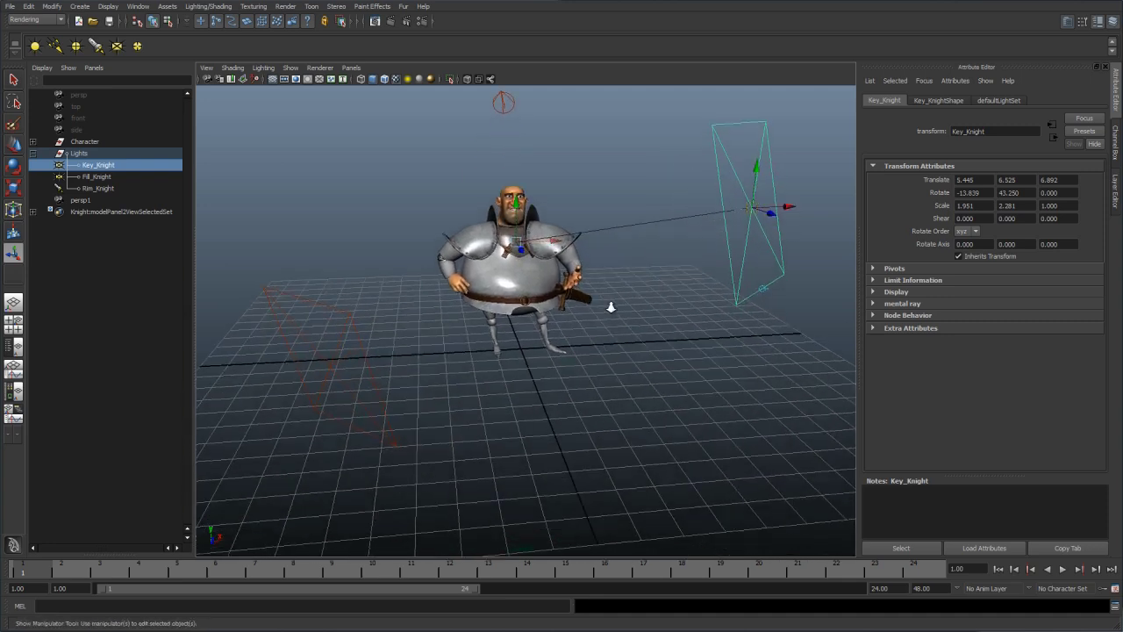
pyautogui.keyDown('alt'); pyautogui.moveTo(612, 307); pyautogui.dragTo(639, 317, button='right'); pyautogui.keyUp('alt')
pyautogui.keyDown('alt'); pyautogui.moveTo(639, 318); pyautogui.dragTo(635, 354, button='middle'); pyautogui.keyUp('alt')
pyautogui.keyDown('alt'); pyautogui.moveTo(657, 361); pyautogui.dragTo(634, 367); pyautogui.keyUp('alt')
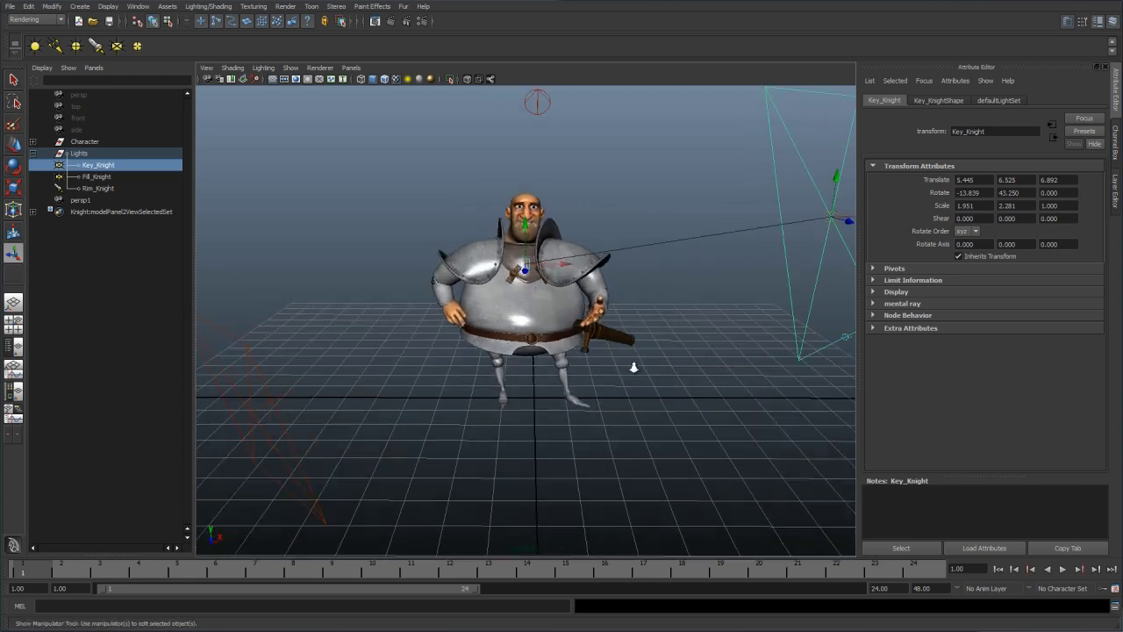
# Frame a three-quarter close-up of the knight's face in the persp1 view and render it with mental ray.
pyautogui.scroll(3, 633, 367)
pyautogui.click(644, 176)
pyautogui.keyDown('alt'); pyautogui.moveTo(732, 299); pyautogui.dragTo(816, 316, button='right'); pyautogui.keyUp('alt')
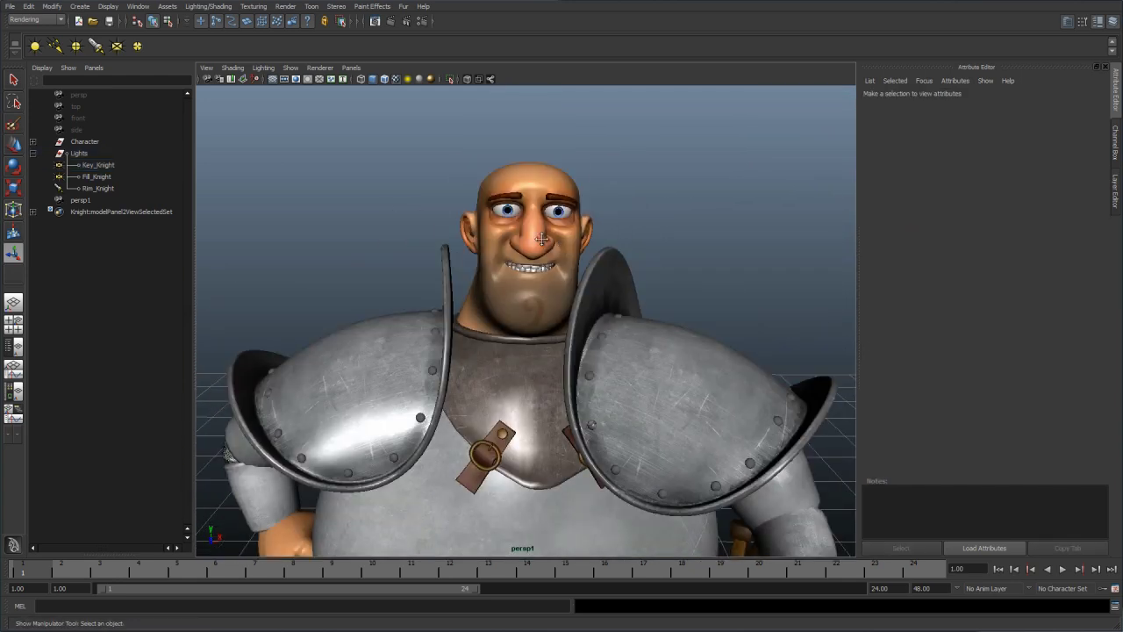
pyautogui.keyDown('alt'); pyautogui.moveTo(557, 338); pyautogui.dragTo(468, 296); pyautogui.keyUp('alt')
pyautogui.keyDown('alt'); pyautogui.moveTo(469, 295); pyautogui.dragTo(588, 351, button='right'); pyautogui.keyUp('alt')
pyautogui.keyDown('alt'); pyautogui.moveTo(588, 351); pyautogui.dragTo(459, 321, button='middle'); pyautogui.keyUp('alt')
pyautogui.keyDown('alt'); pyautogui.moveTo(459, 321); pyautogui.dragTo(519, 335, button='right'); pyautogui.keyUp('alt')
pyautogui.keyDown('alt'); pyautogui.moveTo(519, 335); pyautogui.dragTo(502, 326); pyautogui.keyUp('alt')
pyautogui.click(391, 24)
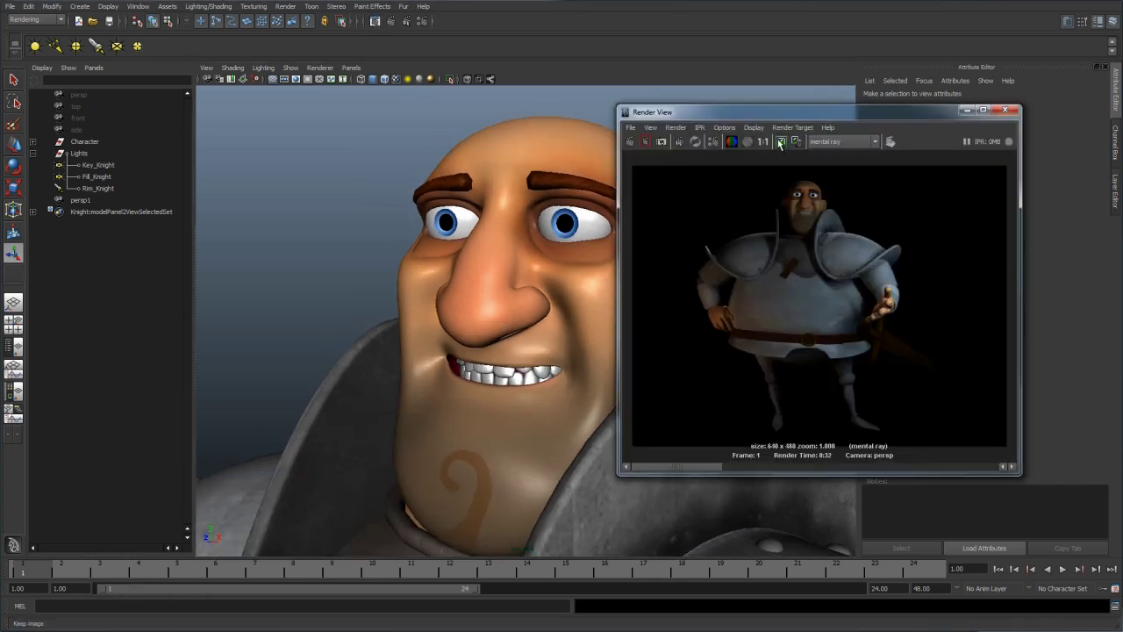
pyautogui.click(630, 141)
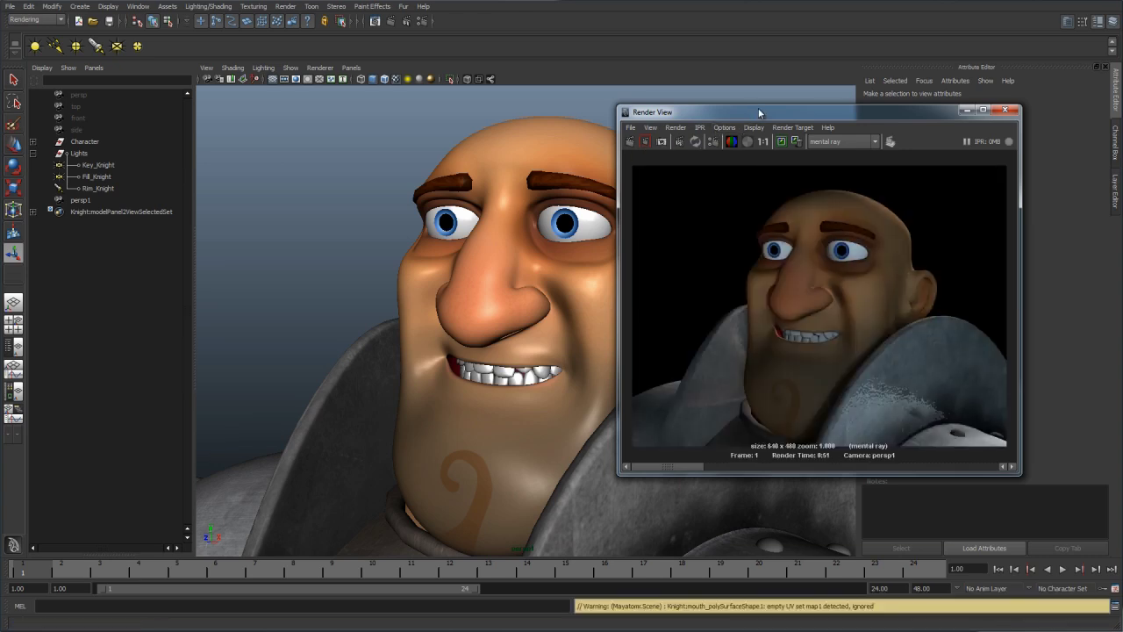
pyautogui.moveTo(759, 110); pyautogui.dragTo(746, 108)
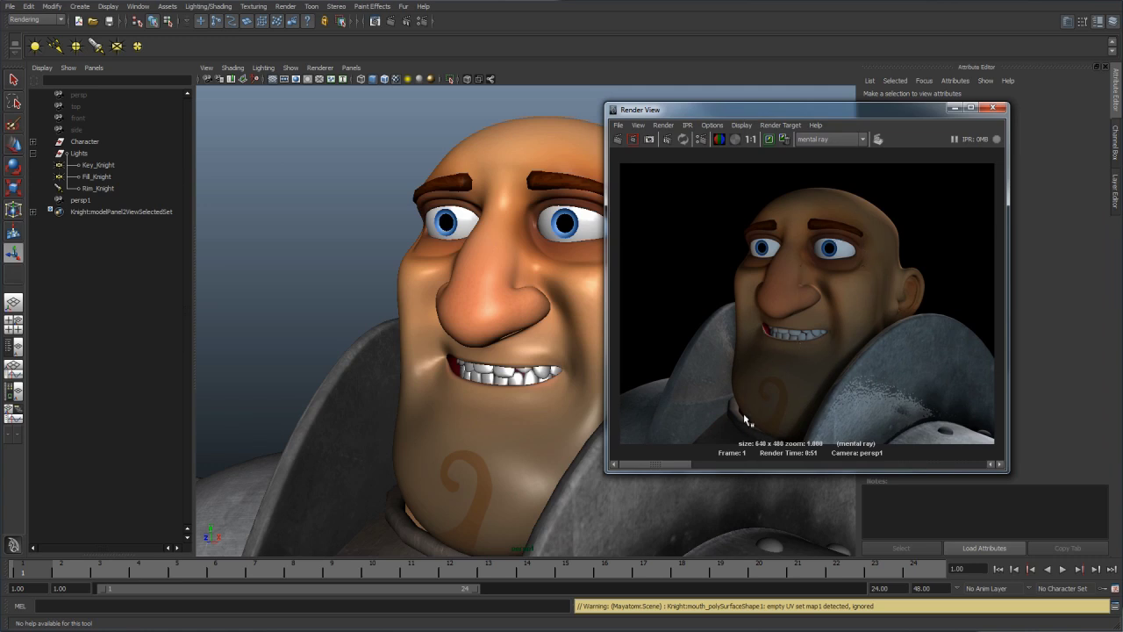
# Enable ray trace shadows on the Rim_Knight spot light, minimize the render window and clear the selection.
pyautogui.click(97, 188)
pyautogui.moveTo(737, 114); pyautogui.dragTo(499, 114)
pyautogui.click(932, 101)
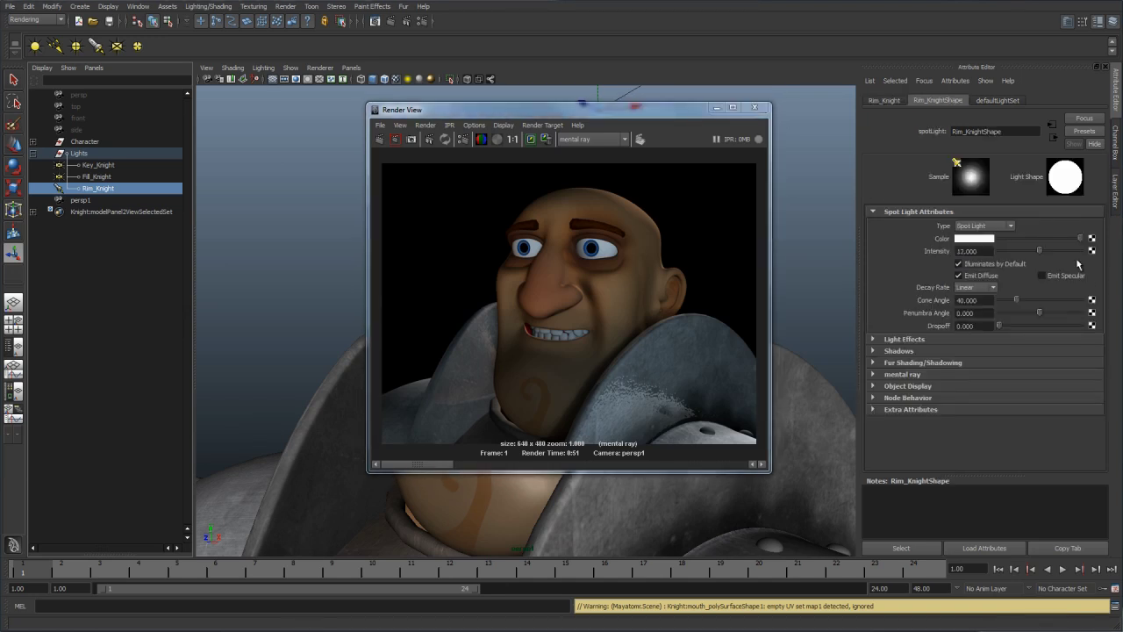
pyautogui.click(901, 351)
pyautogui.scroll(-5, 948, 381)
pyautogui.click(981, 438)
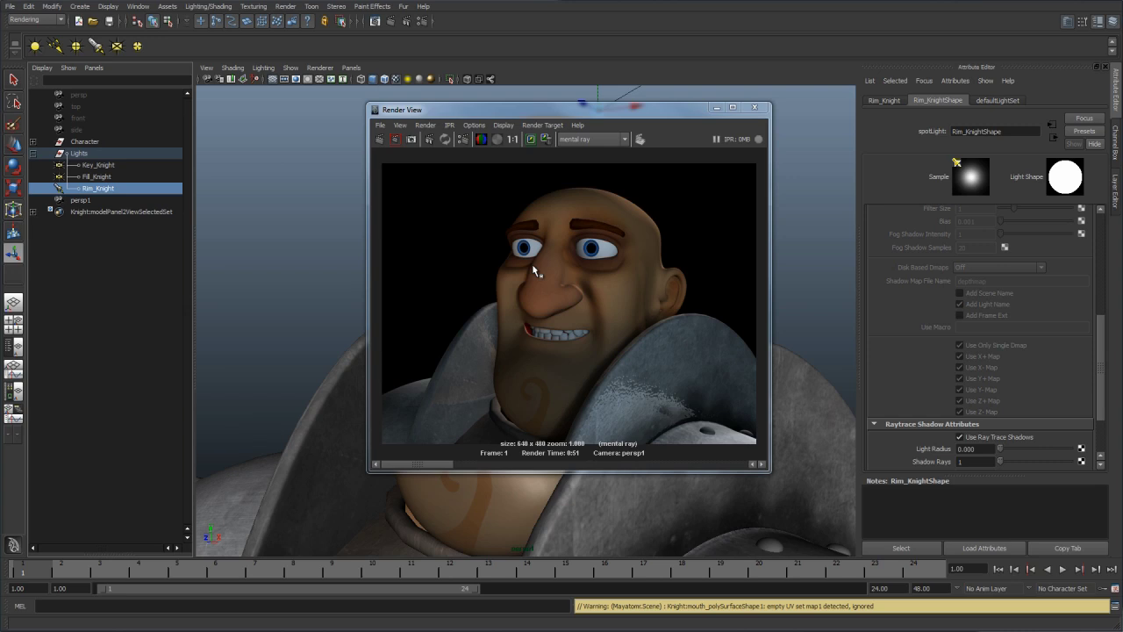
pyautogui.click(718, 108)
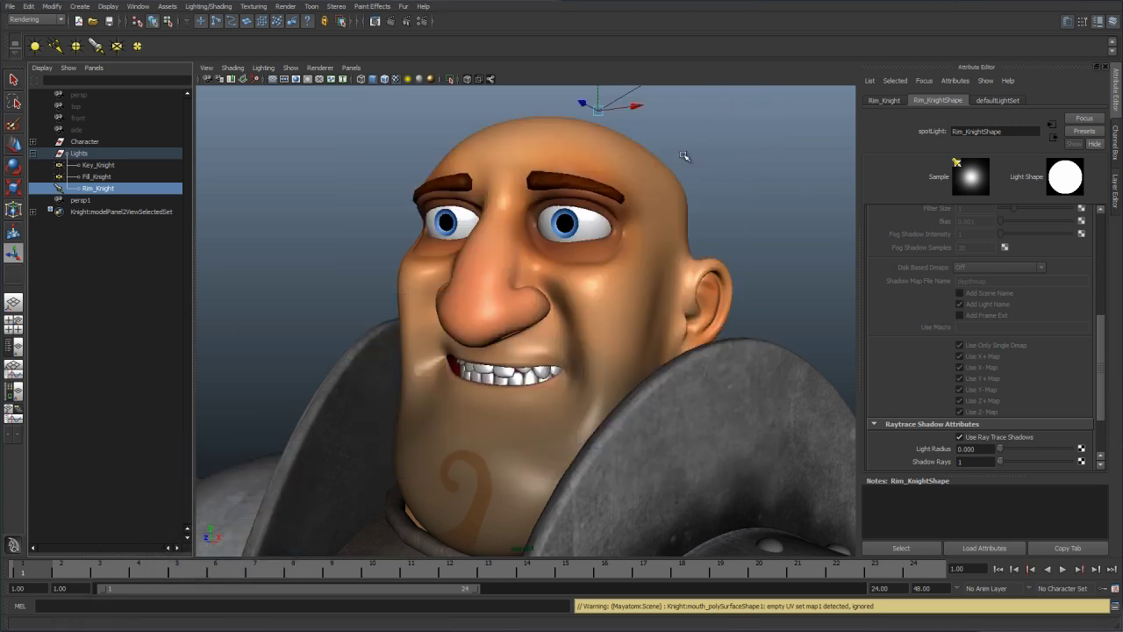
pyautogui.click(684, 156)
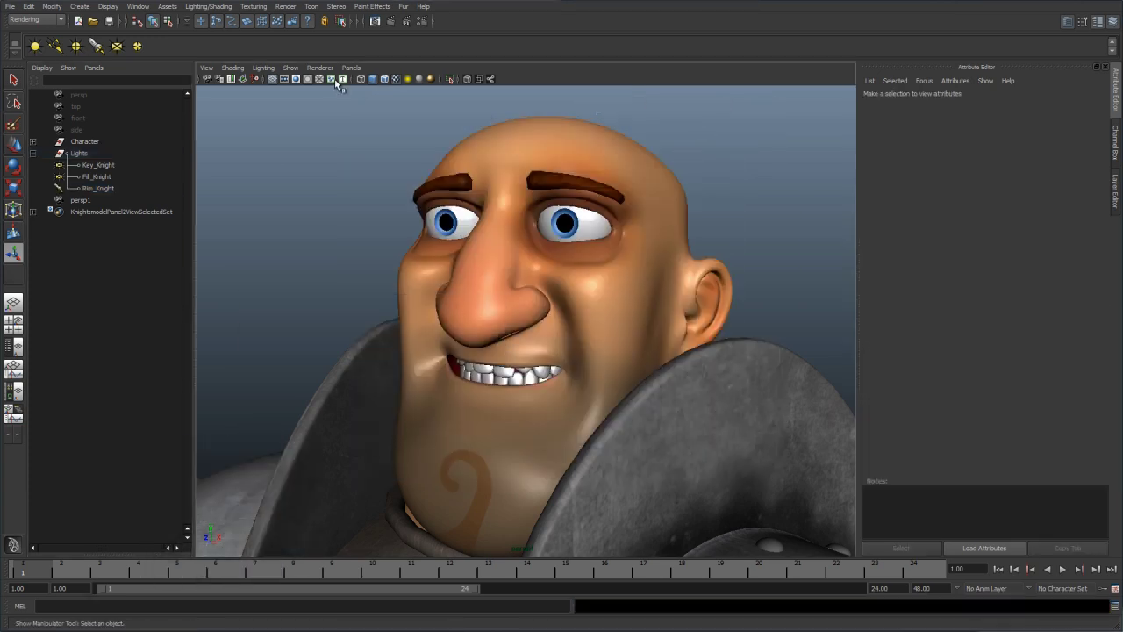
# Create a point light and raise it to the knight's head height in the persp camera view.
pyautogui.click(77, 47)
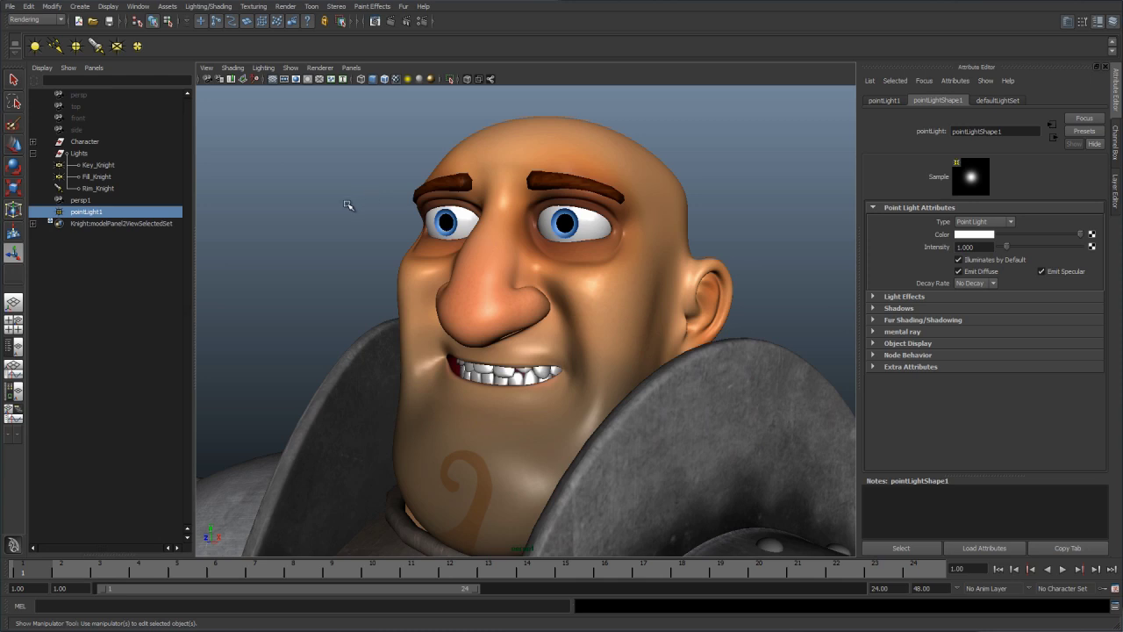
pyautogui.click(351, 68)
pyautogui.moveTo(403, 79)
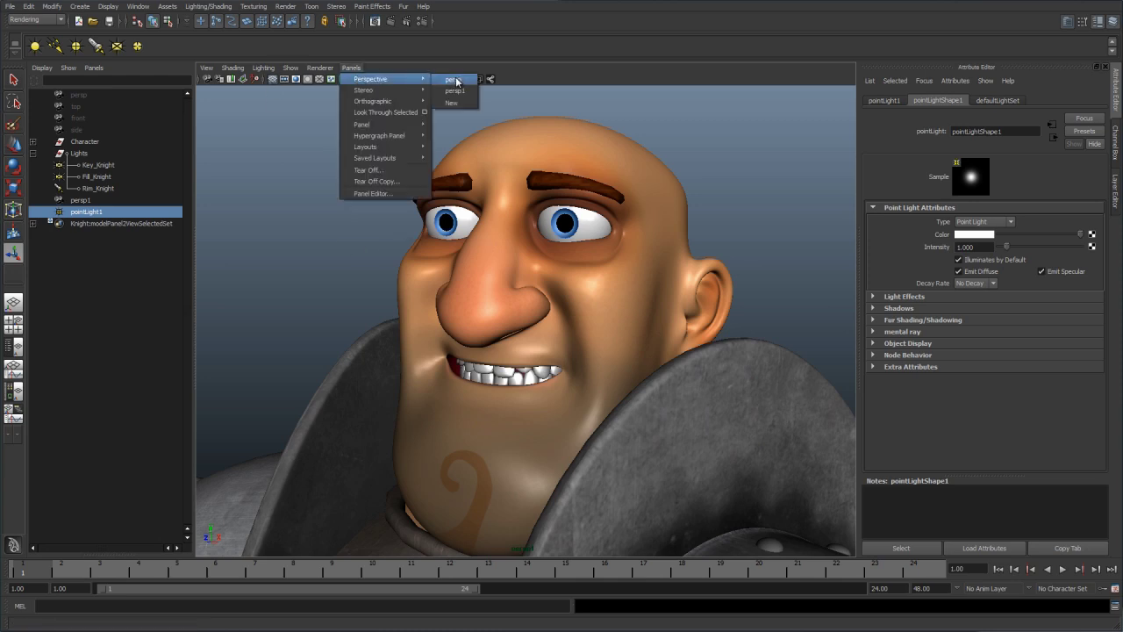
pyautogui.click(455, 79)
pyautogui.press('w')
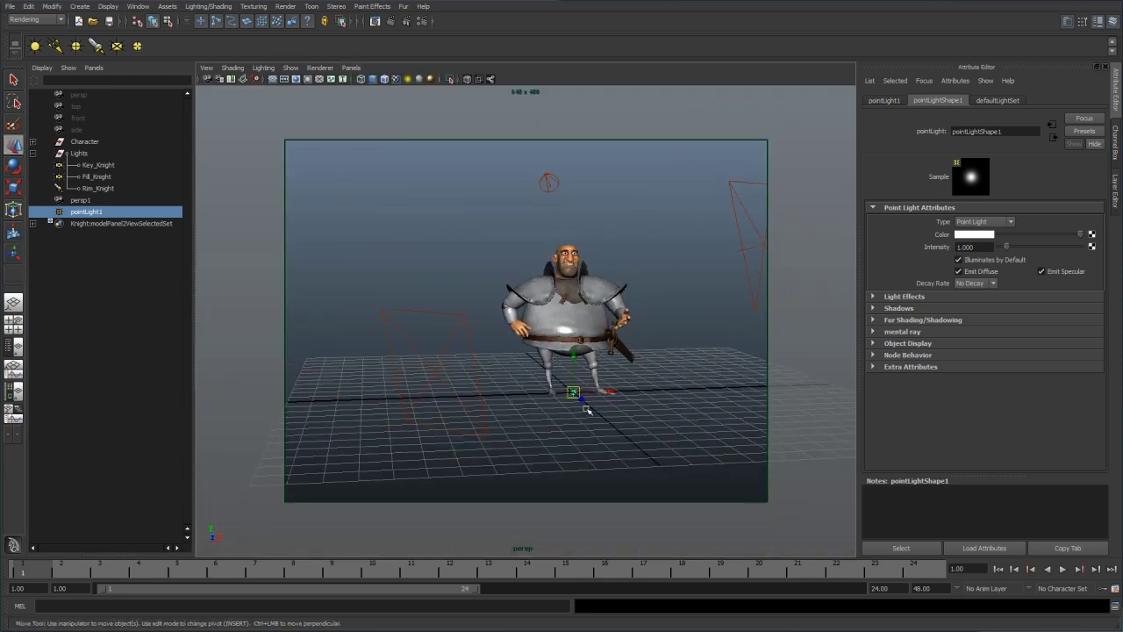
pyautogui.moveTo(575, 356); pyautogui.dragTo(576, 238)
# Position the point light just in front of the knight's face, between the eyes, checking it from several angles.
pyautogui.keyDown('alt'); pyautogui.moveTo(554, 286); pyautogui.dragTo(439, 297); pyautogui.keyUp('alt')
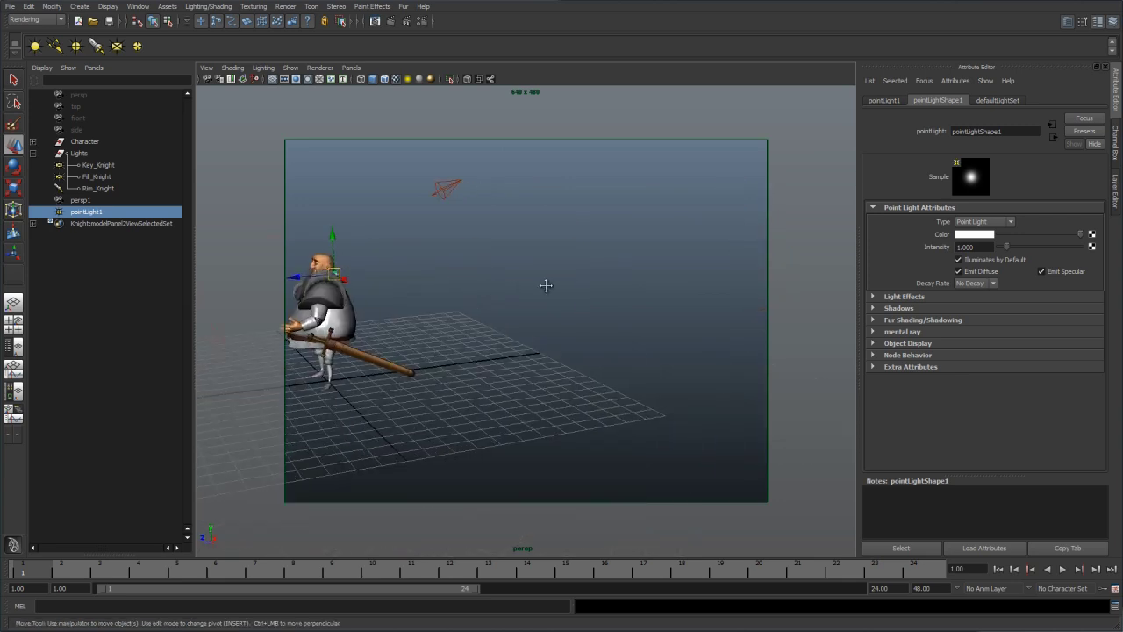
pyautogui.keyDown('alt'); pyautogui.moveTo(546, 285); pyautogui.dragTo(542, 286, button='middle'); pyautogui.keyUp('alt')
pyautogui.scroll(3, 537, 283)
pyautogui.press('f')
pyautogui.keyDown('alt'); pyautogui.moveTo(579, 291); pyautogui.dragTo(399, 278); pyautogui.keyUp('alt')
pyautogui.keyDown('alt'); pyautogui.moveTo(474, 302); pyautogui.dragTo(700, 369); pyautogui.keyUp('alt')
pyautogui.scroll(5, 699, 369)
pyautogui.moveTo(638, 355); pyautogui.dragTo(702, 333, button='middle')
pyautogui.keyDown('alt'); pyautogui.moveTo(651, 337); pyautogui.dragTo(506, 308); pyautogui.keyUp('alt')
pyautogui.scroll(4, 602, 330)
pyautogui.scroll(-4, 567, 317)
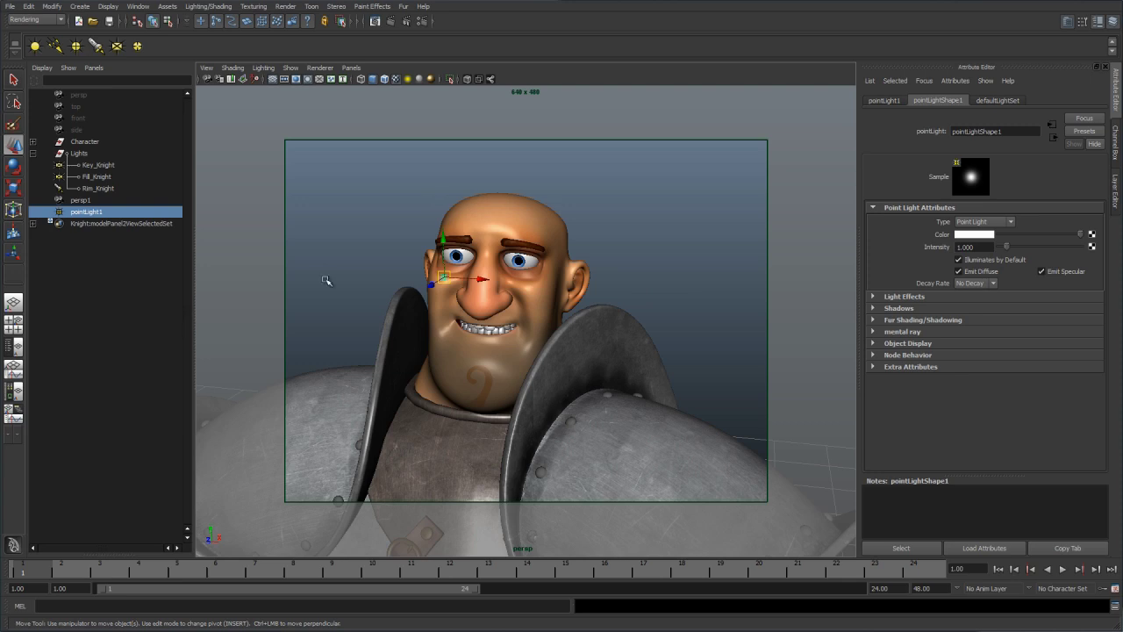
pyautogui.keyDown('alt'); pyautogui.moveTo(544, 277); pyautogui.dragTo(539, 300); pyautogui.keyUp('alt')
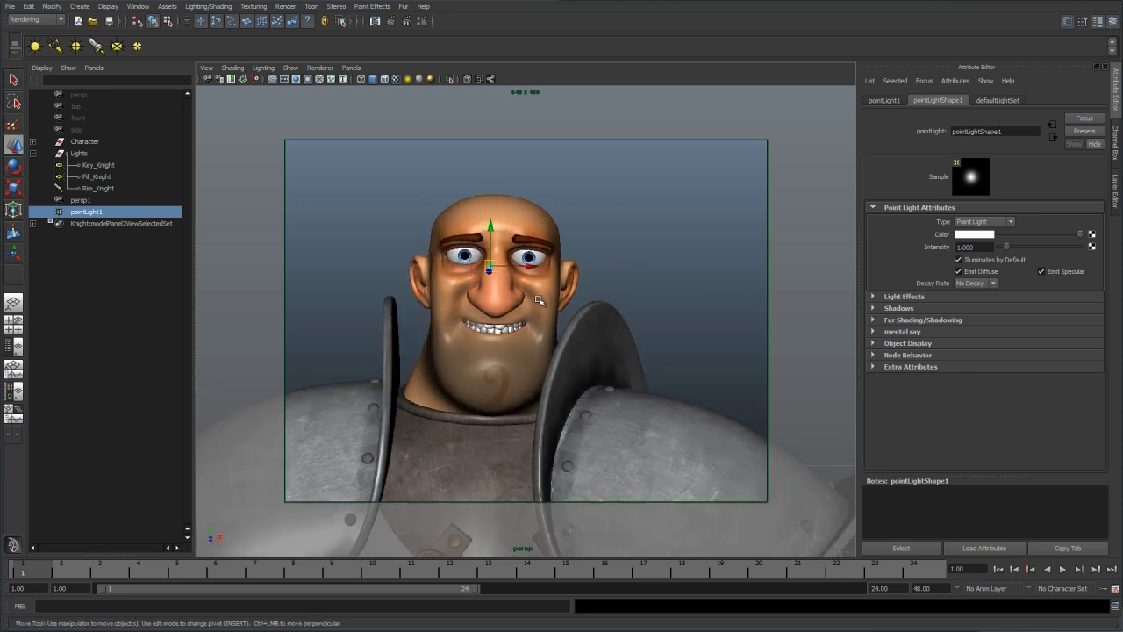
pyautogui.moveTo(538, 300); pyautogui.dragTo(550, 305, button='middle')
# Turn off Emit Diffuse and Illuminates by Default on the point light, leaving only Emit Specular on.
pyautogui.click(959, 271)
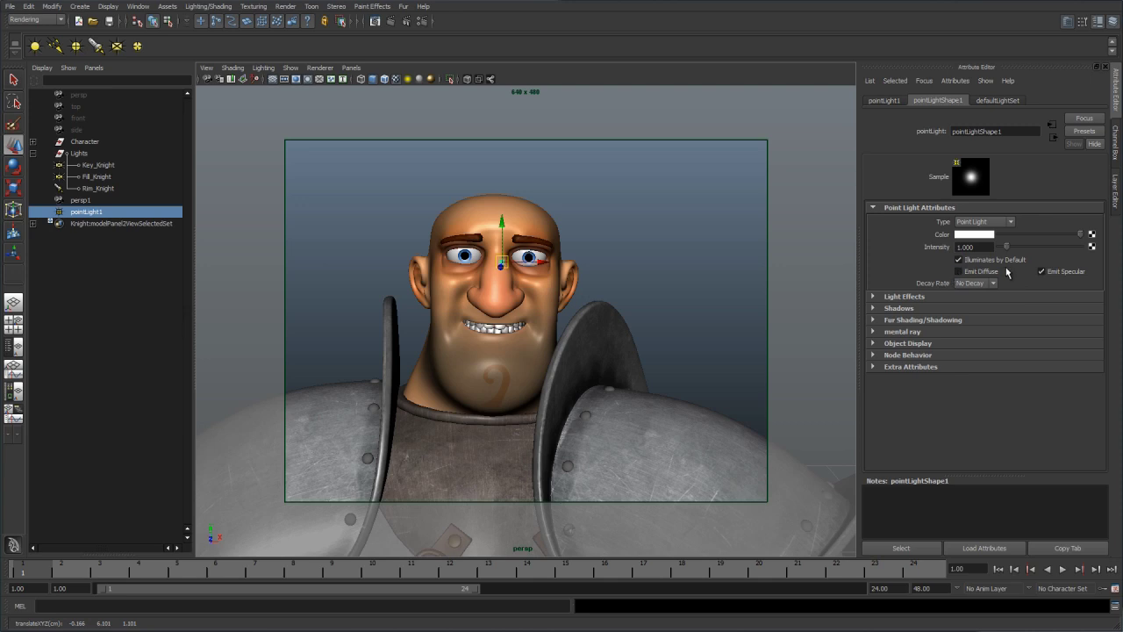
pyautogui.click(980, 260)
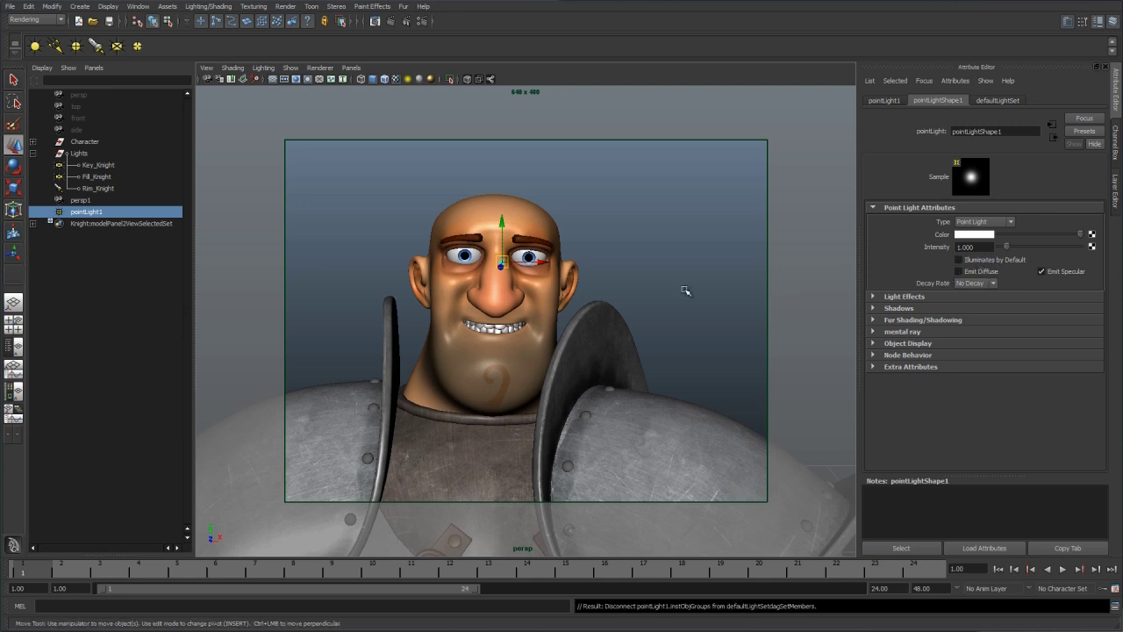
pyautogui.keyDown('alt'); pyautogui.moveTo(561, 281); pyautogui.dragTo(676, 282); pyautogui.keyUp('alt')
pyautogui.moveTo(707, 313); pyautogui.dragTo(699, 312, button='middle')
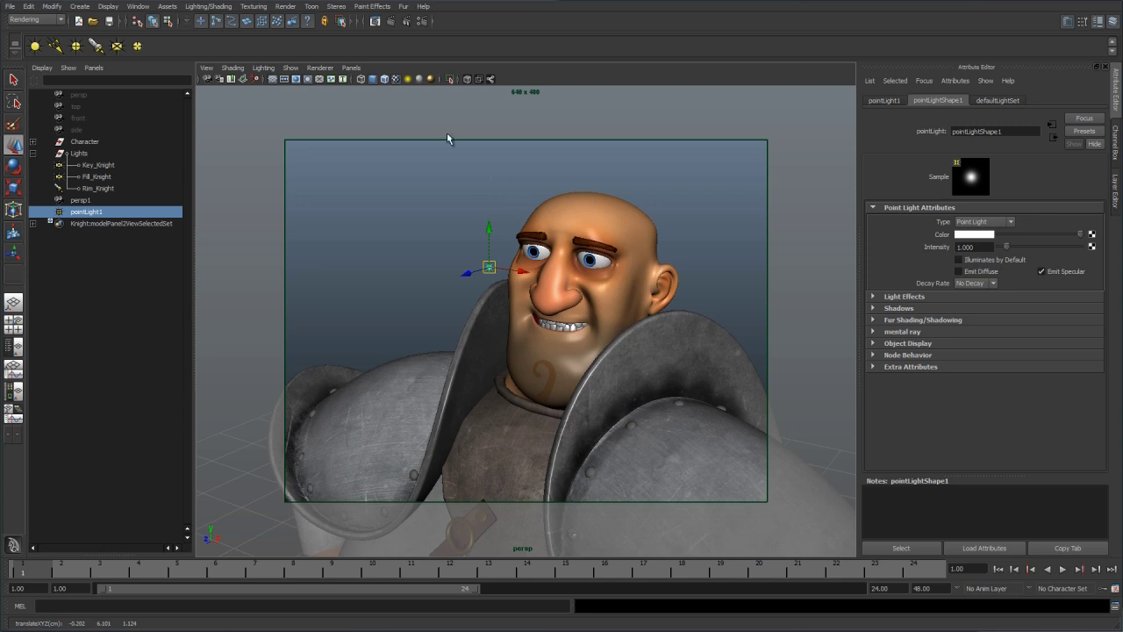
# Open the Light Linking Editor in object-centric mode.
pyautogui.click(44, 19)
pyautogui.click(32, 62)
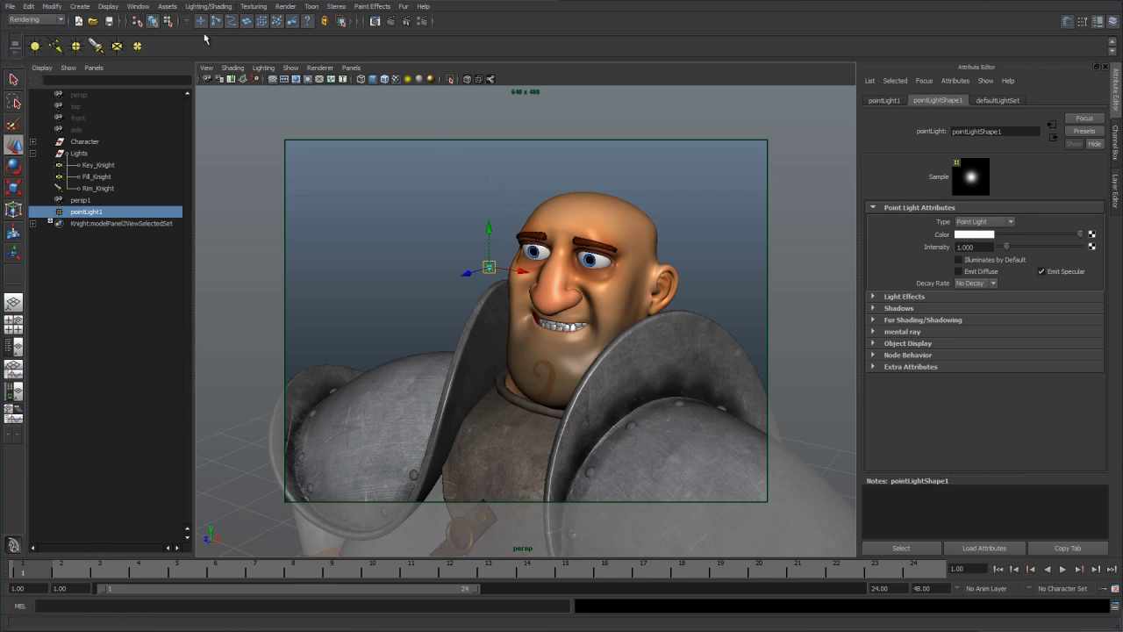
pyautogui.click(201, 7)
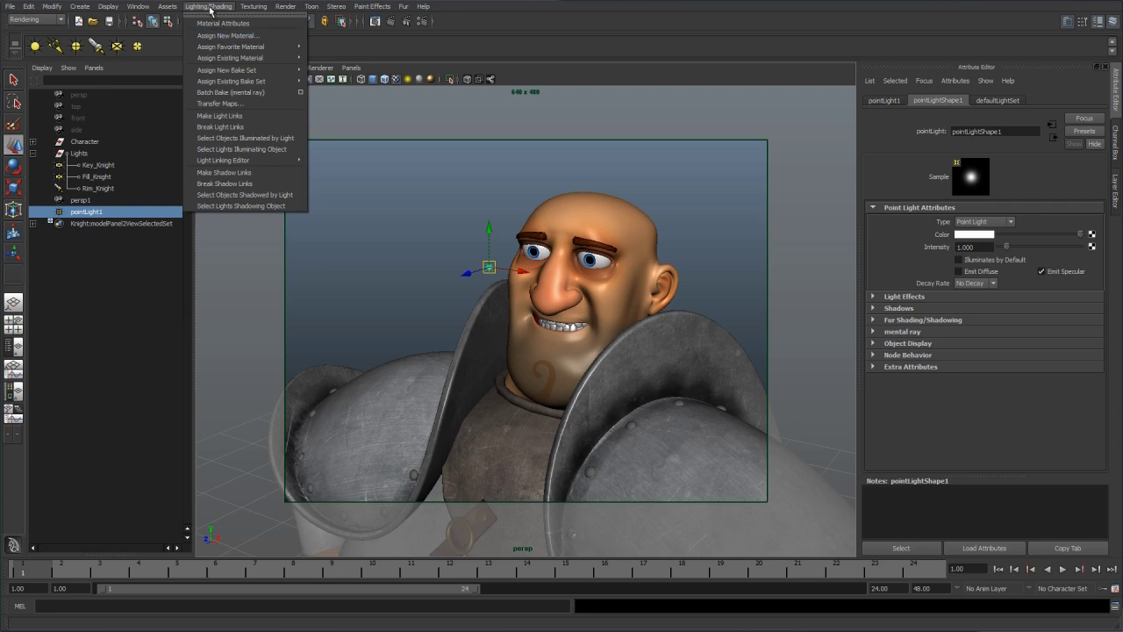
pyautogui.moveTo(244, 163)
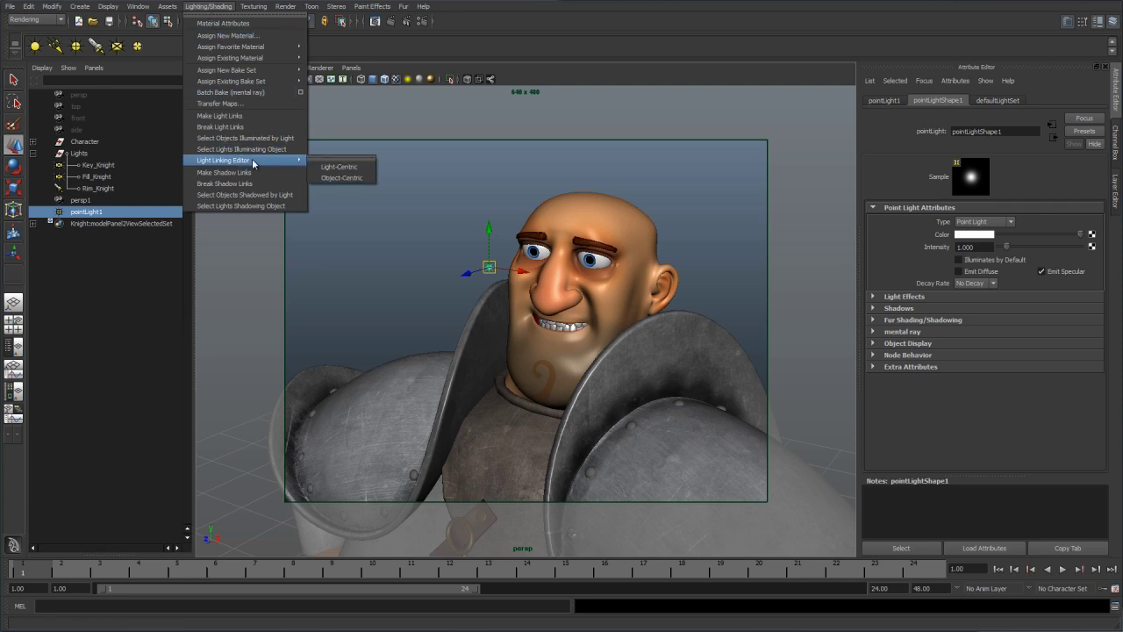
pyautogui.click(343, 178)
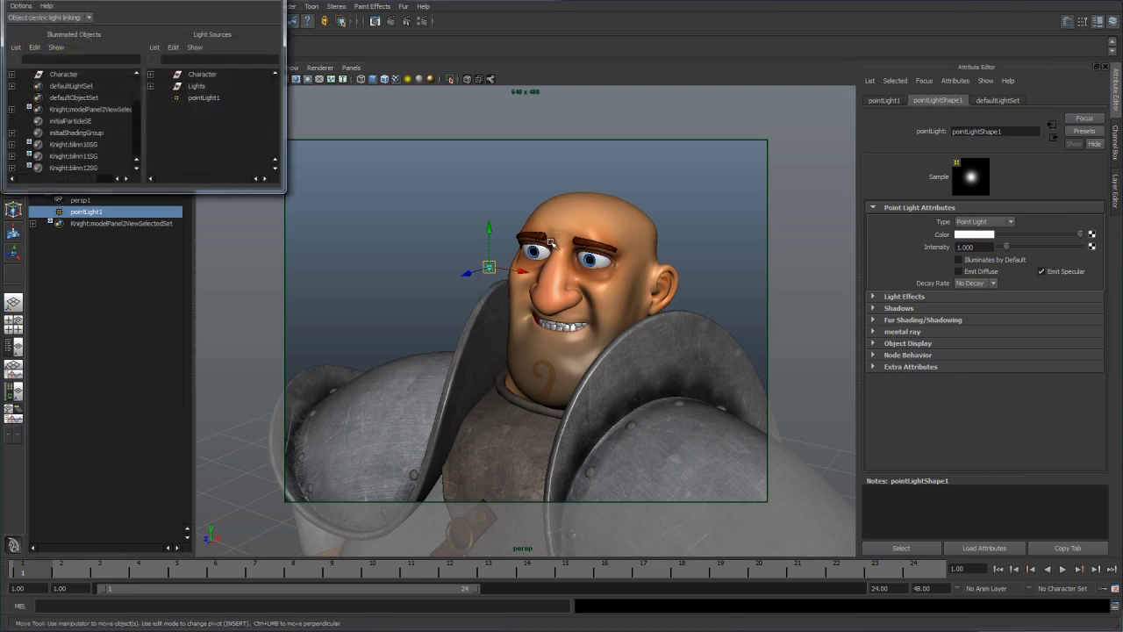
# Rename the point light as Spec_eyes.
pyautogui.doubleClick(97, 212)
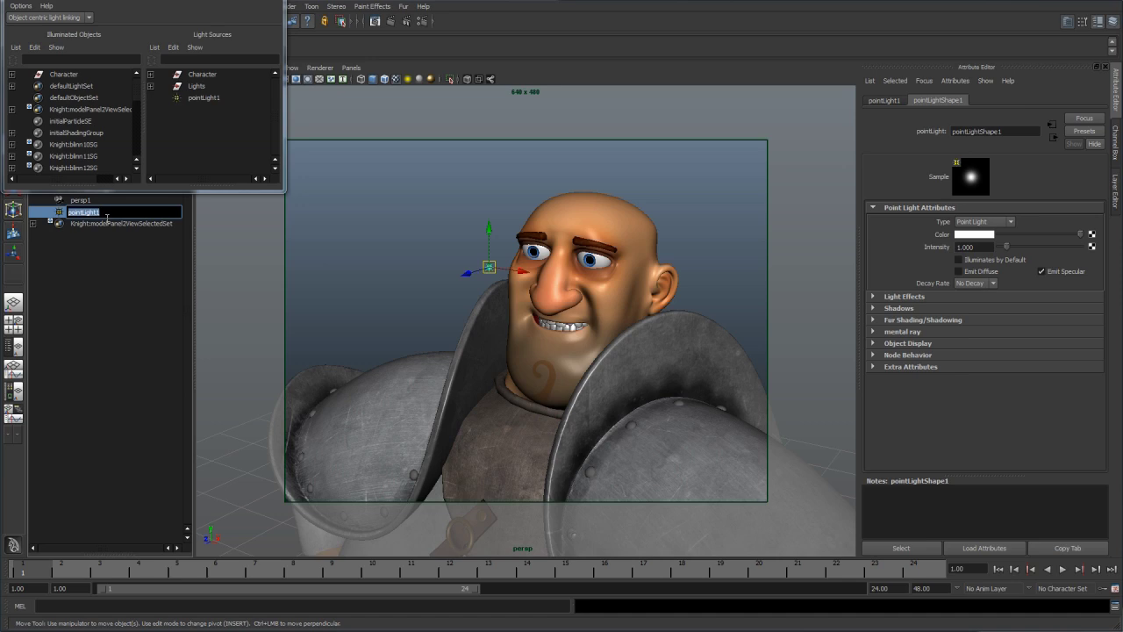
pyautogui.write('Spec_eyes')
pyautogui.press('Return')
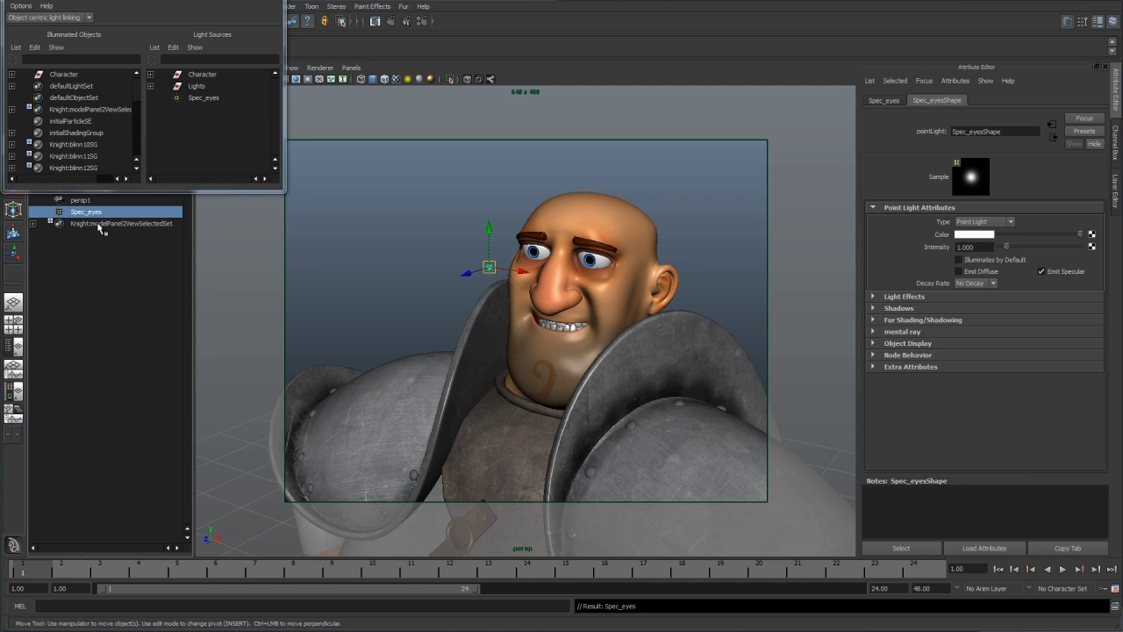
# Link the Knight:KnightEyes group under the character's head to the Spec_eyes light, enlarging the editor to show the hierarchy.
pyautogui.moveTo(131, 191); pyautogui.dragTo(130, 379)
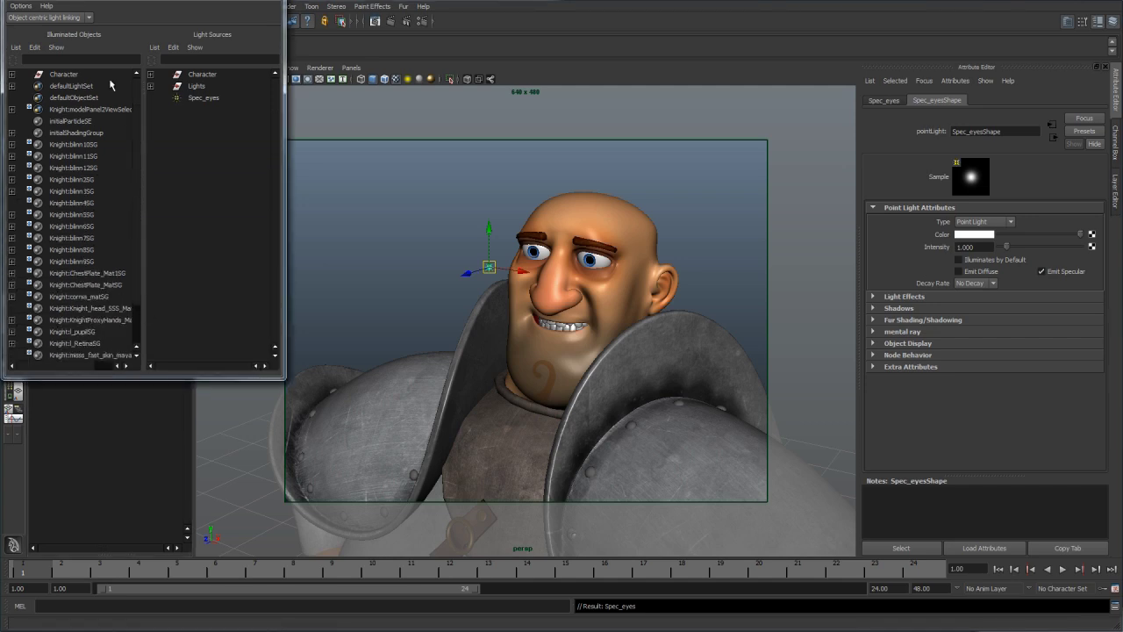
pyautogui.click(12, 75)
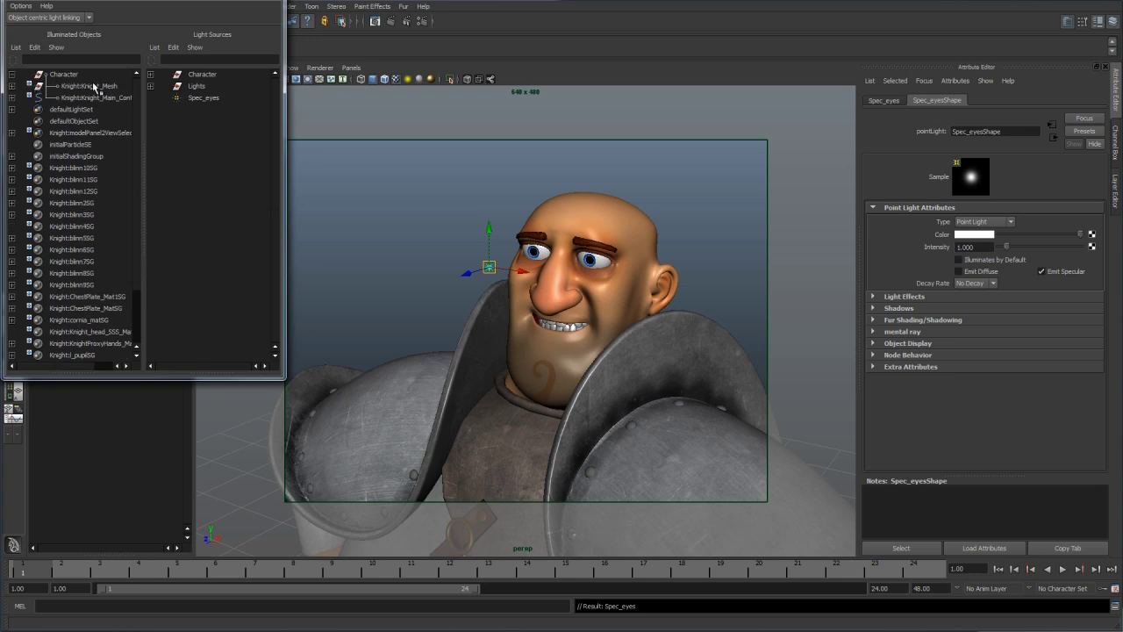
pyautogui.click(12, 87)
pyautogui.click(12, 87)
pyautogui.keyDown('shift'); pyautogui.click(11, 97); pyautogui.keyUp('shift')
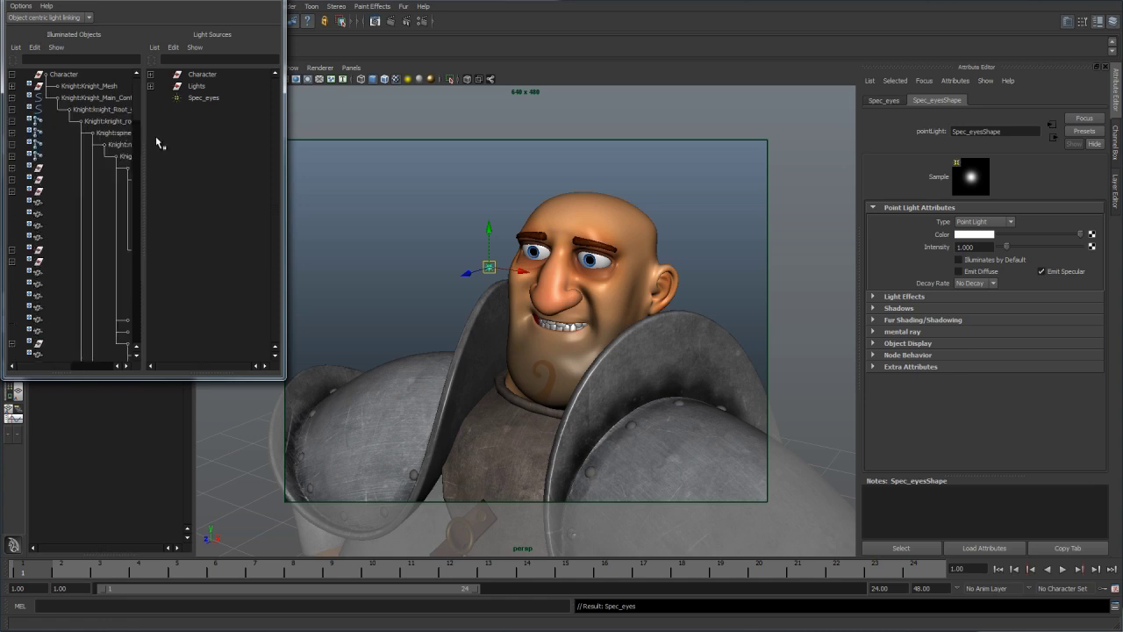
pyautogui.moveTo(145, 141); pyautogui.dragTo(215, 156)
pyautogui.moveTo(284, 177); pyautogui.dragTo(404, 178)
pyautogui.click(183, 169)
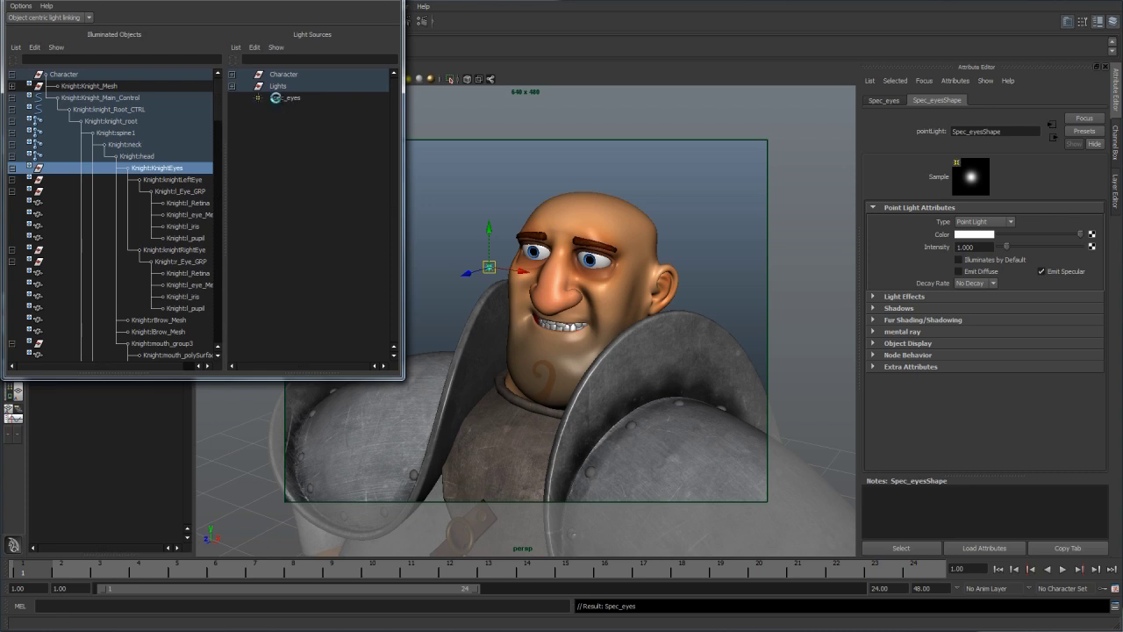
pyautogui.click(277, 98)
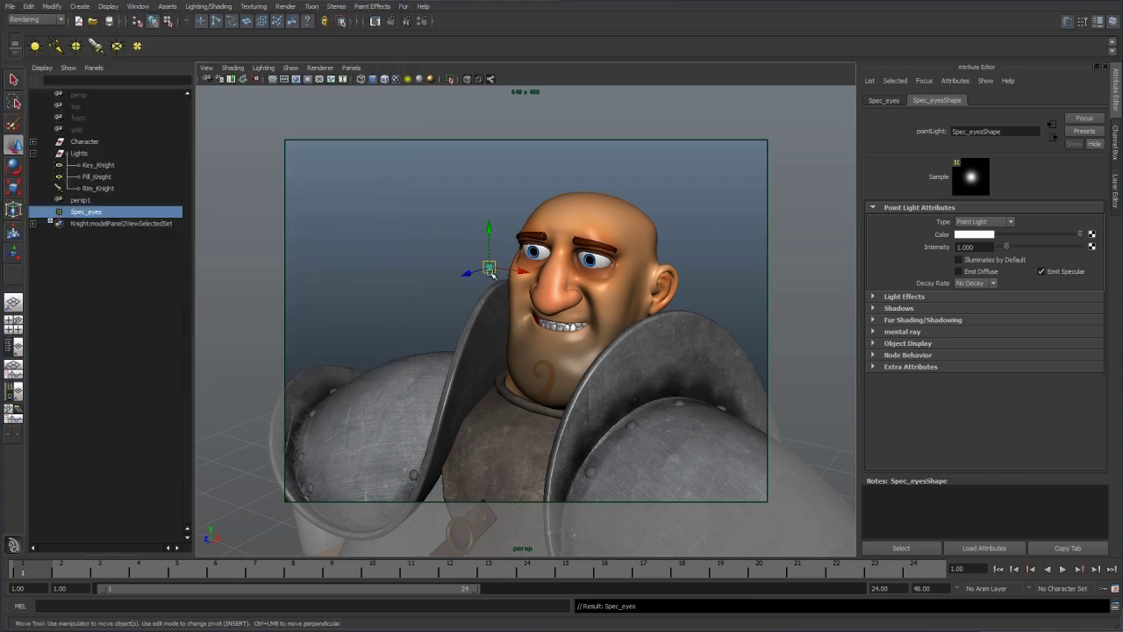
# Reposition the Spec_eyes light in front of the knight's face and render the close-up through the persp1 camera.
pyautogui.moveTo(490, 267)
pyautogui.mouseDown()
pyautogui.moveTo(481, 274)
pyautogui.moveTo(502, 279)
pyautogui.moveTo(511, 247)
pyautogui.moveTo(499, 250)
pyautogui.mouseUp()
pyautogui.click(354, 68)
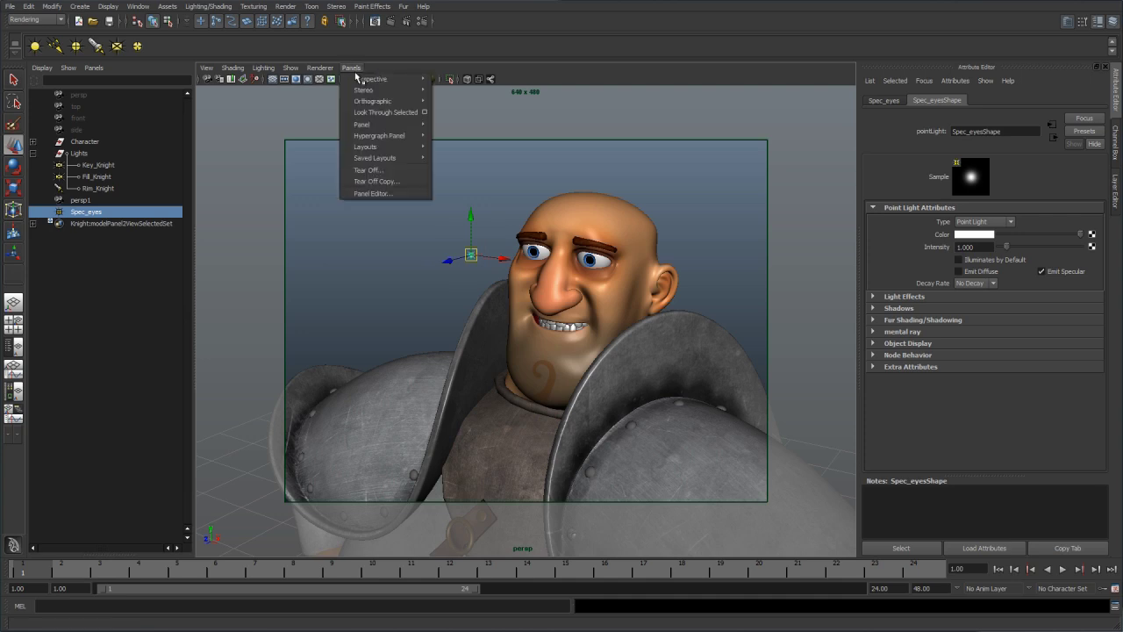
pyautogui.moveTo(377, 82)
pyautogui.click(460, 85)
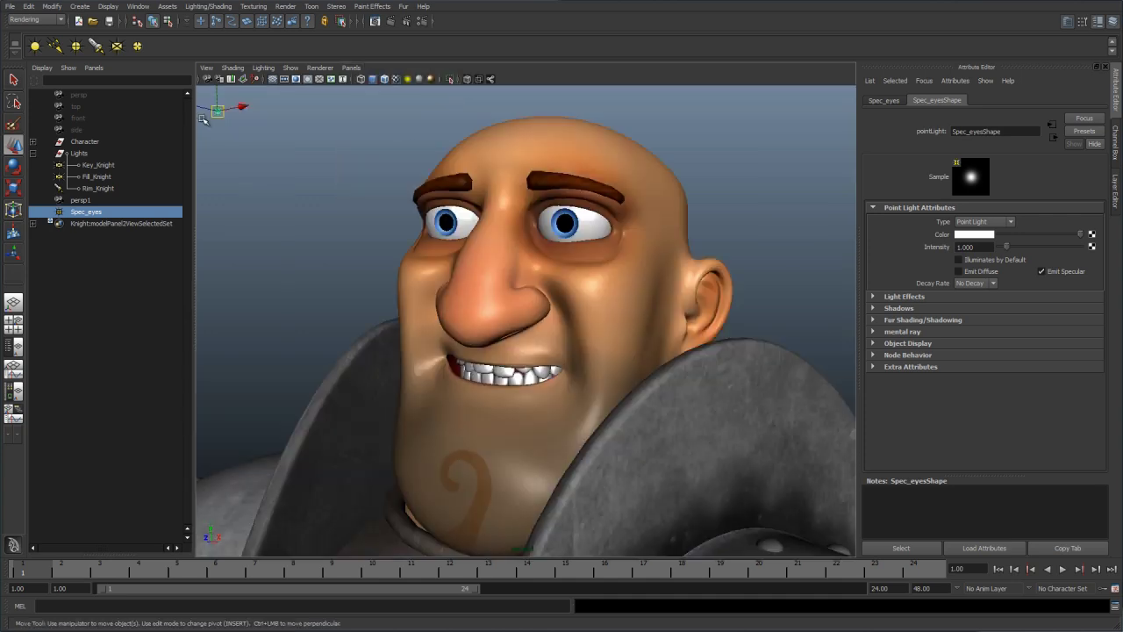
pyautogui.moveTo(218, 112); pyautogui.dragTo(282, 170)
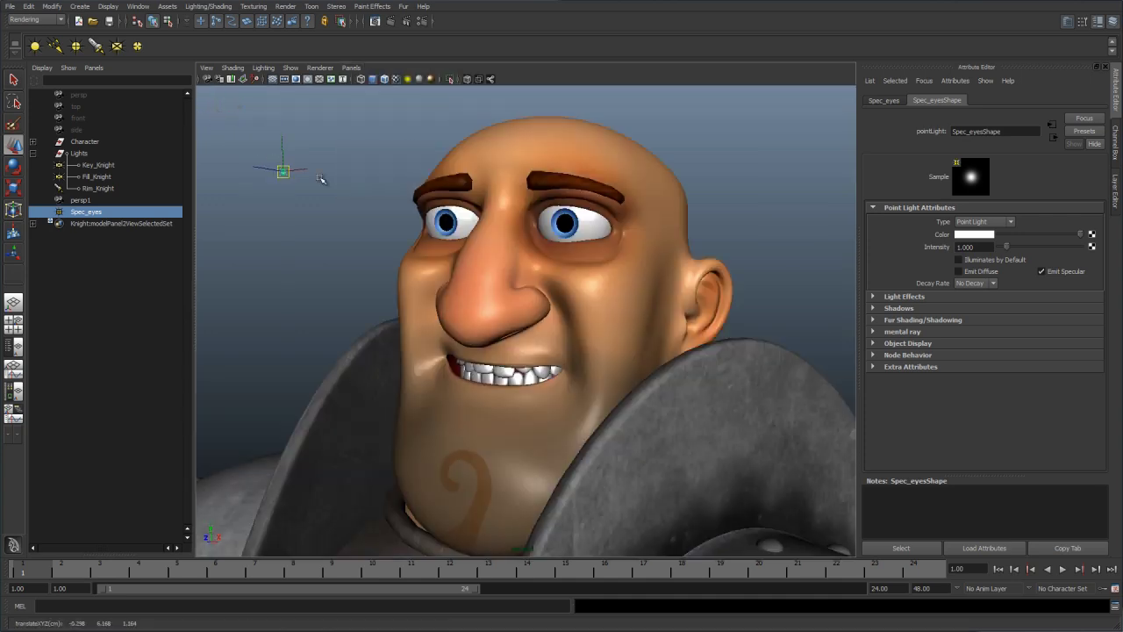
pyautogui.click(392, 22)
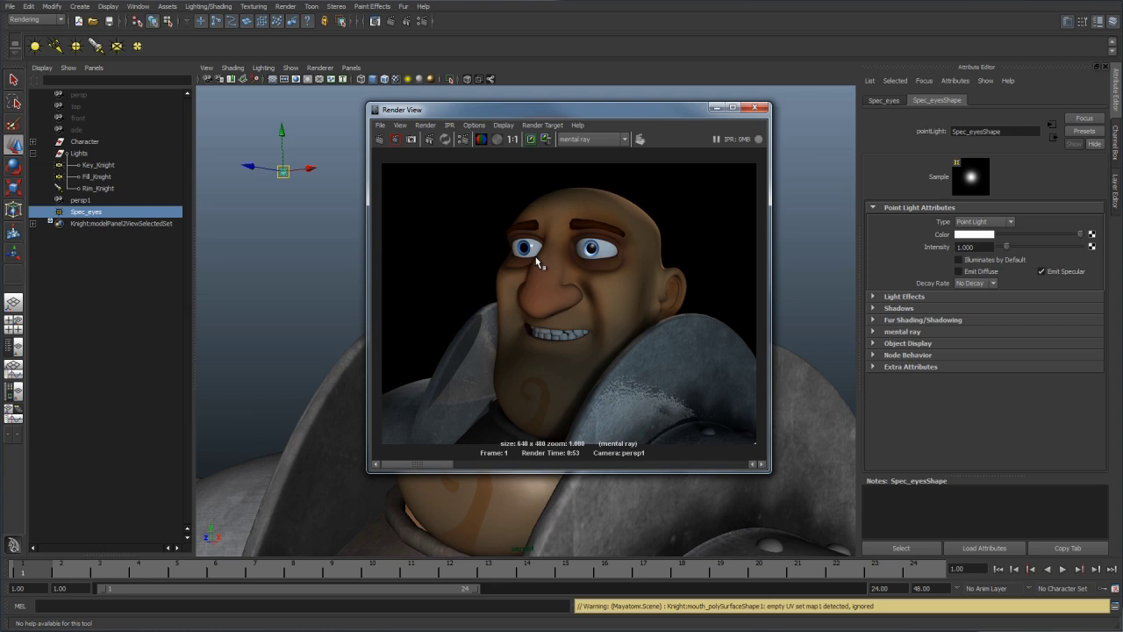
pyautogui.click(595, 259)
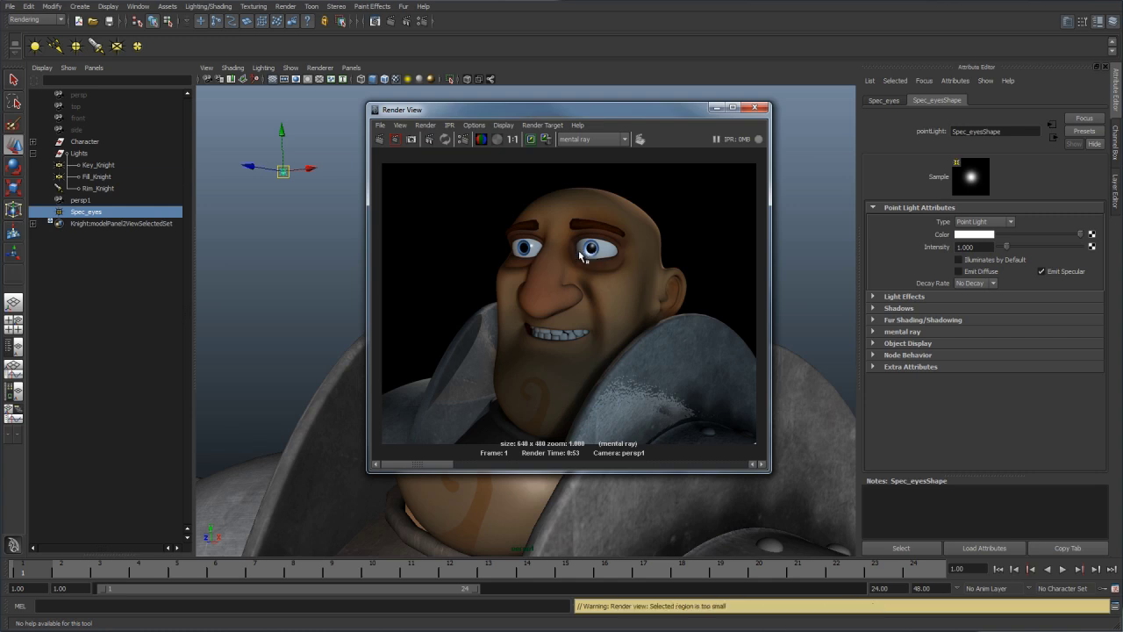